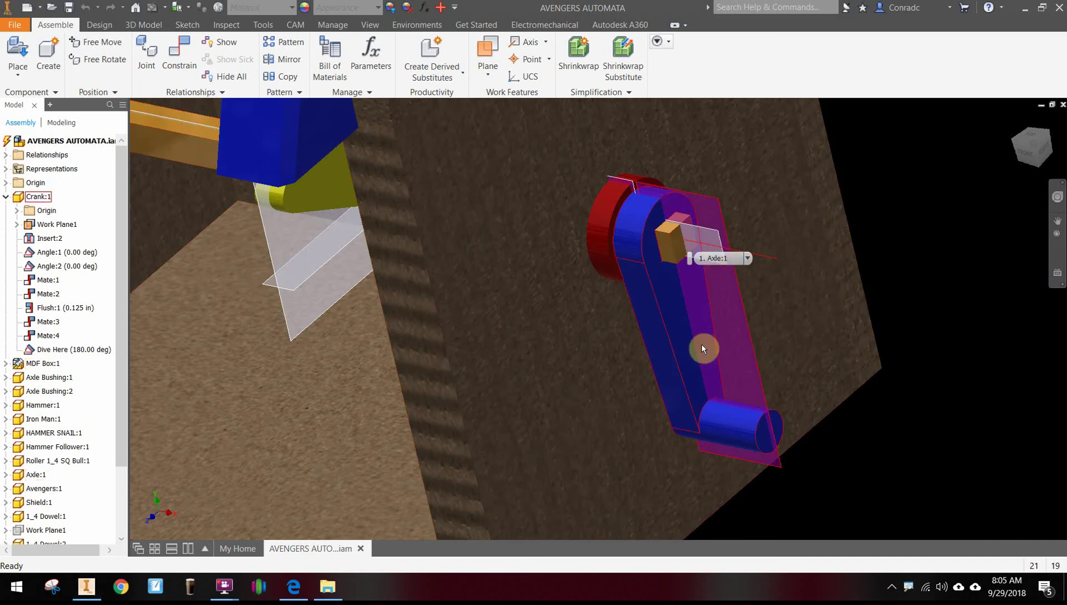
# Drive the crank's "Dive Here" angle constraint from 0 to 3600 deg to watch the automata move, and close the drive.
pyautogui.scroll(5, 641, 419)
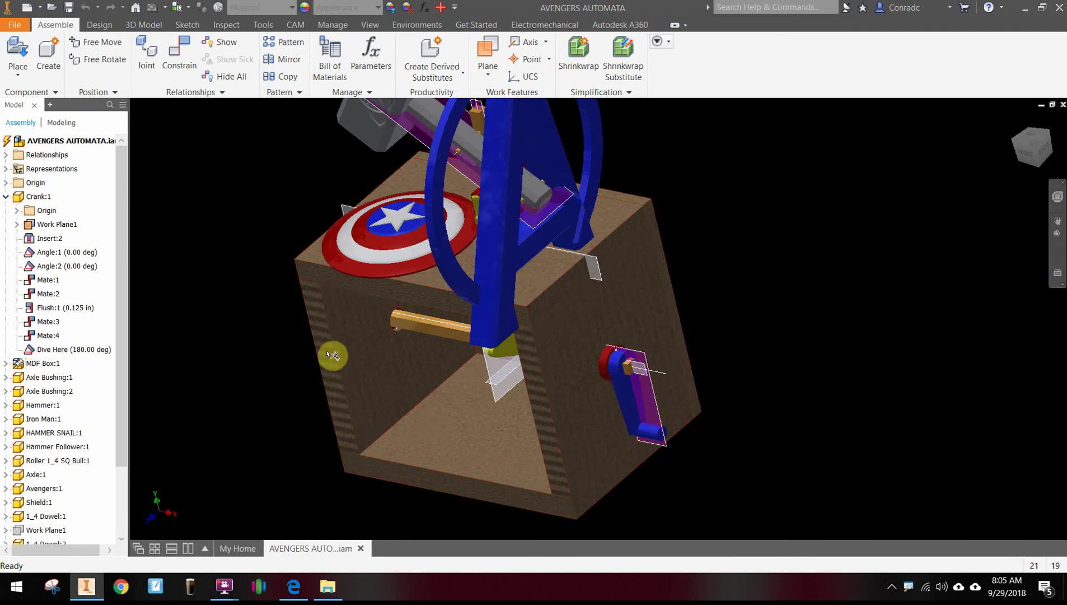
pyautogui.scroll(-3, 674, 375)
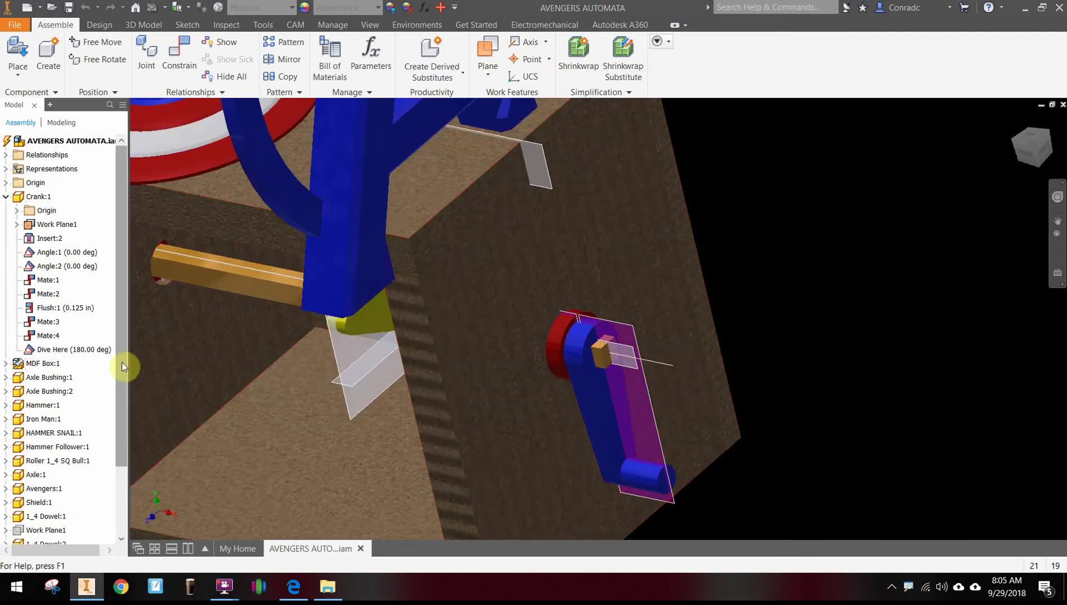
pyautogui.click(82, 350)
pyautogui.rightClick(82, 350)
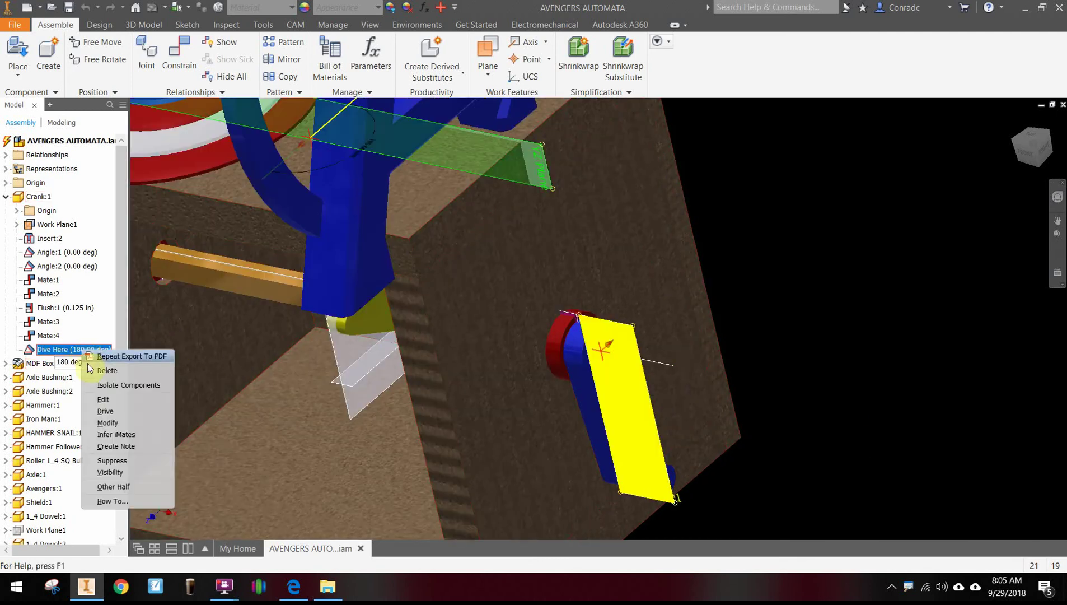
pyautogui.click(105, 412)
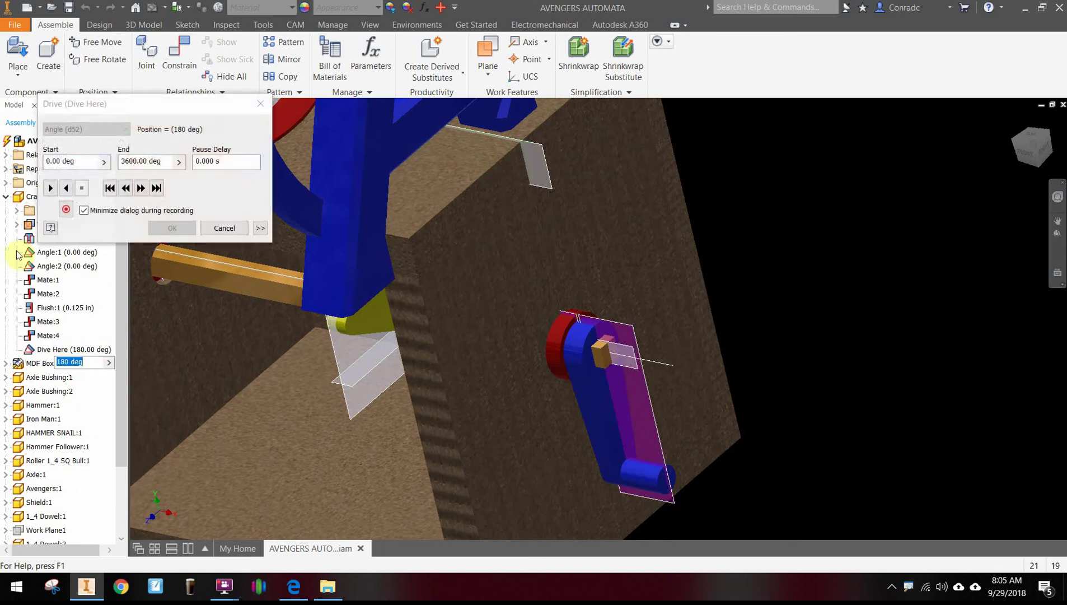
pyautogui.click(50, 187)
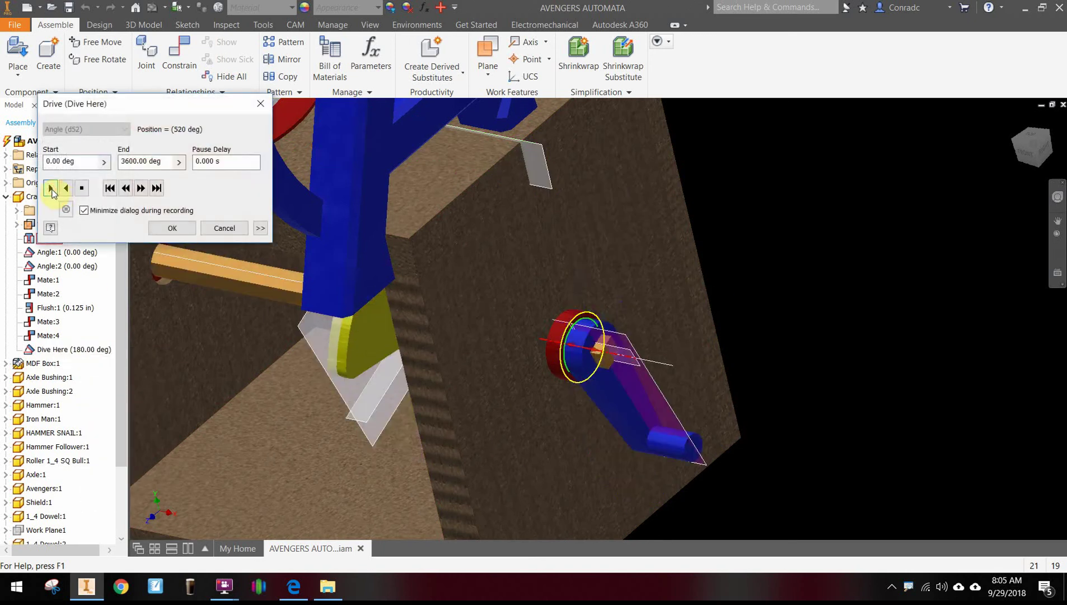
pyautogui.scroll(-5, 314, 226)
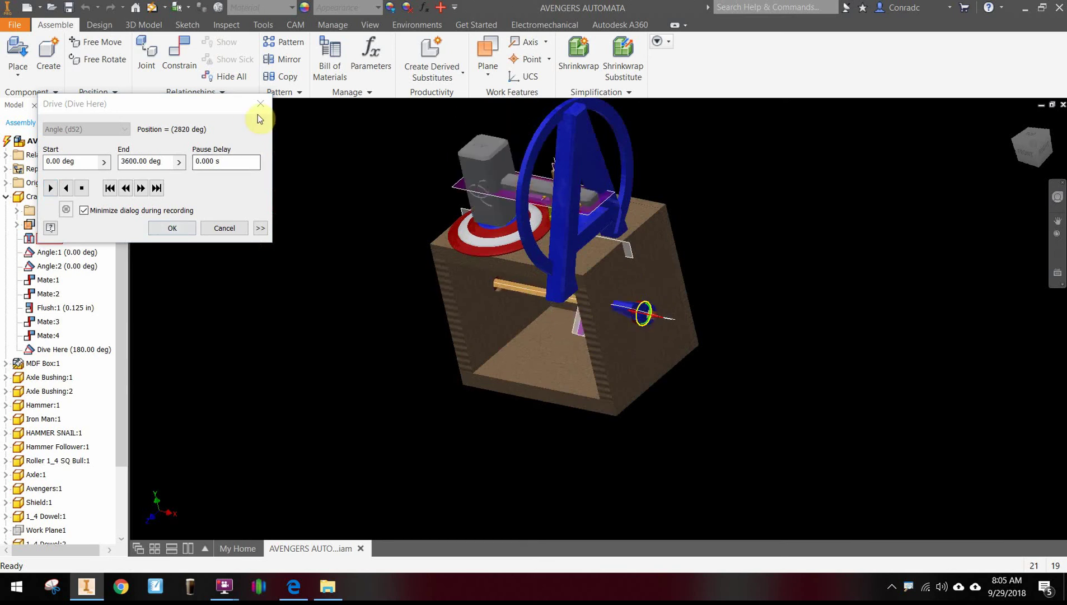
pyautogui.click(261, 108)
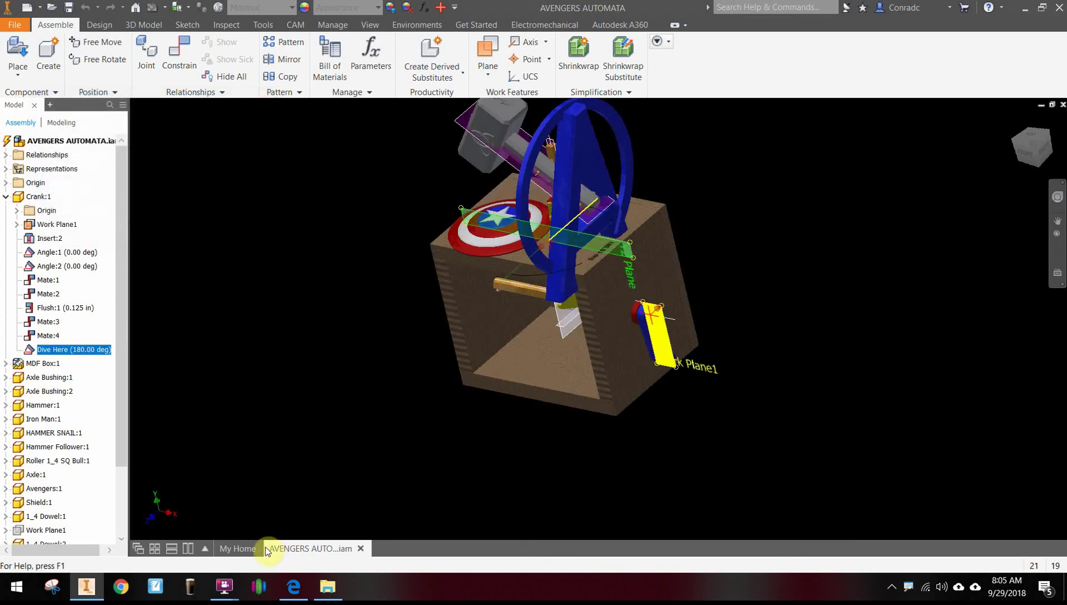
# Switch to the 4.2 MODEL CREATION PDF in Edge and examine the Follower drawing's dimensions.
pyautogui.moveTo(220, 593)
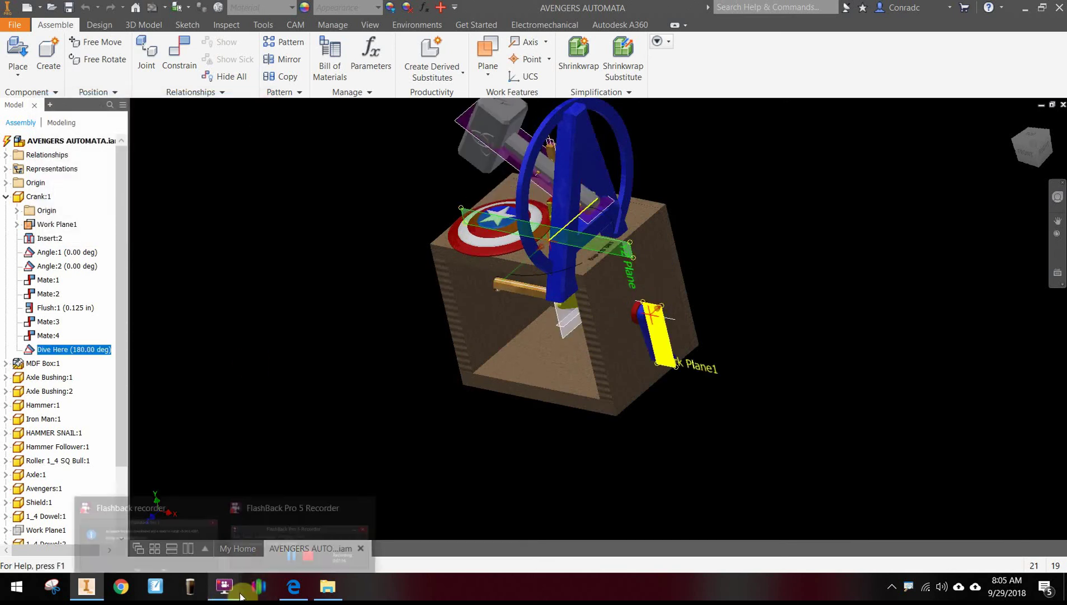
pyautogui.click(293, 586)
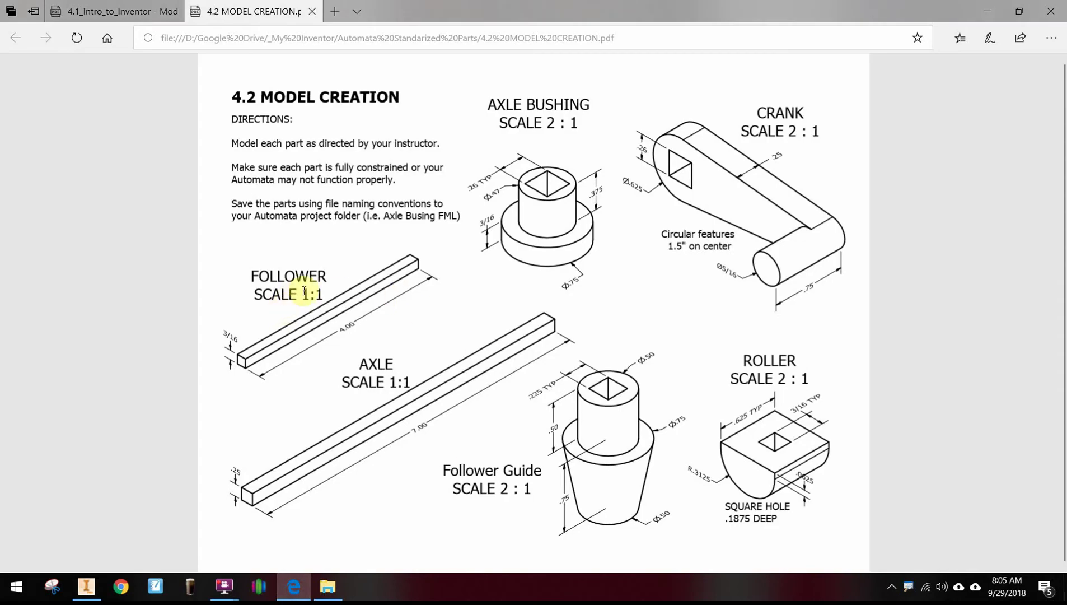
pyautogui.click(371, 337)
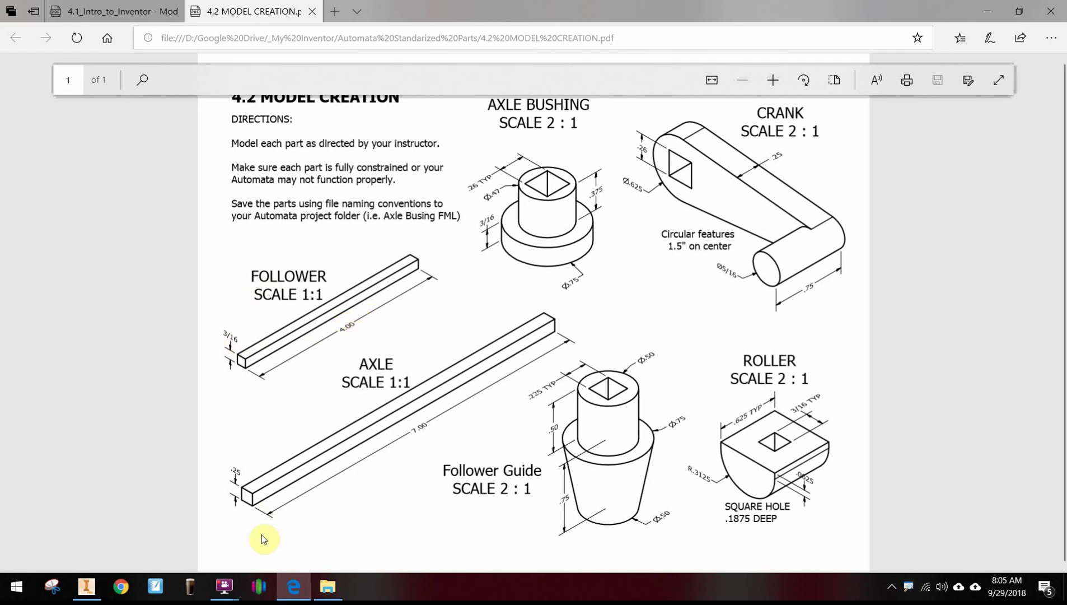
# Switch back to Inventor and create a new inch part from the Standard.ipt template in the root Templates folder.
pyautogui.click(85, 588)
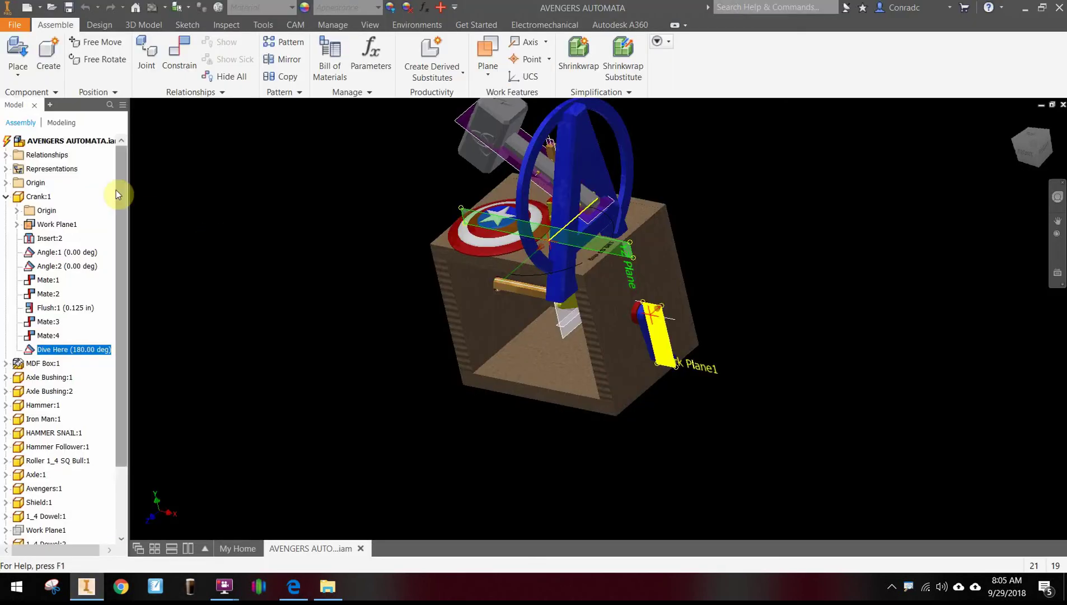
pyautogui.click(19, 24)
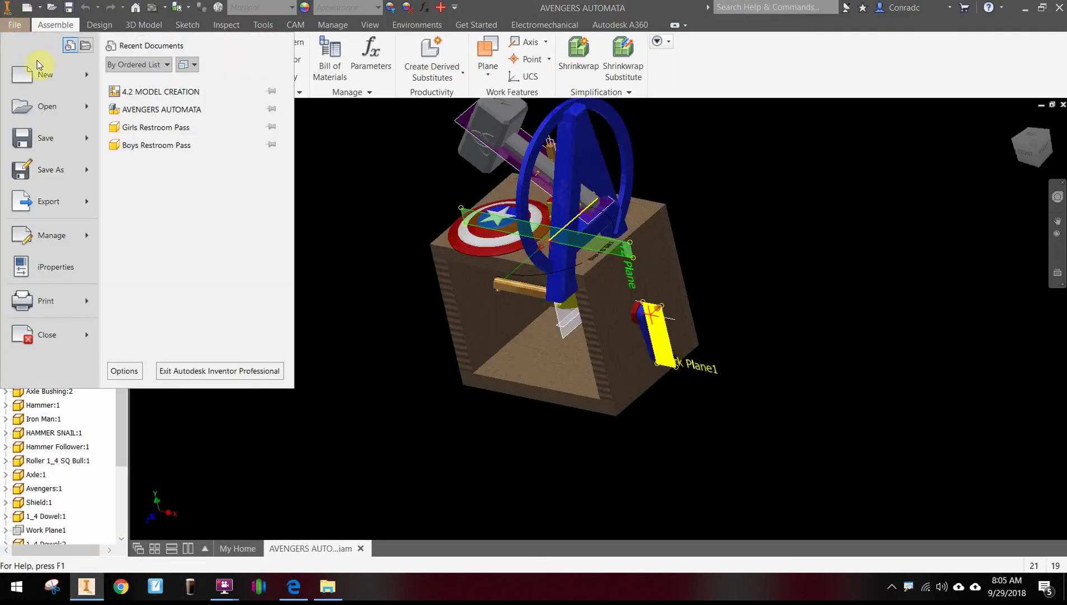
pyautogui.click(66, 76)
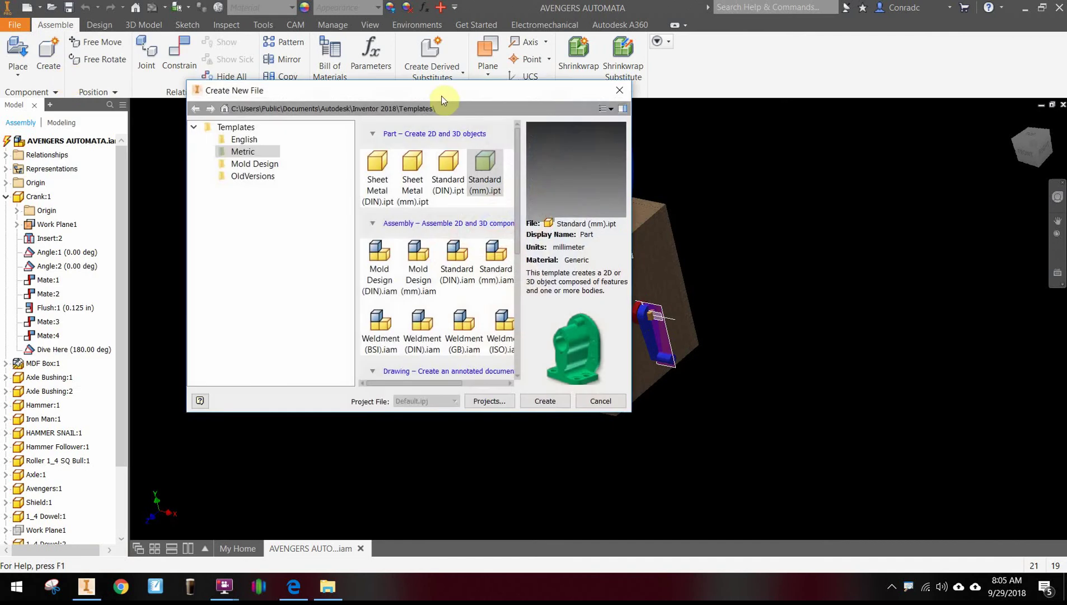
pyautogui.click(235, 127)
pyautogui.scroll(-1, 419, 164)
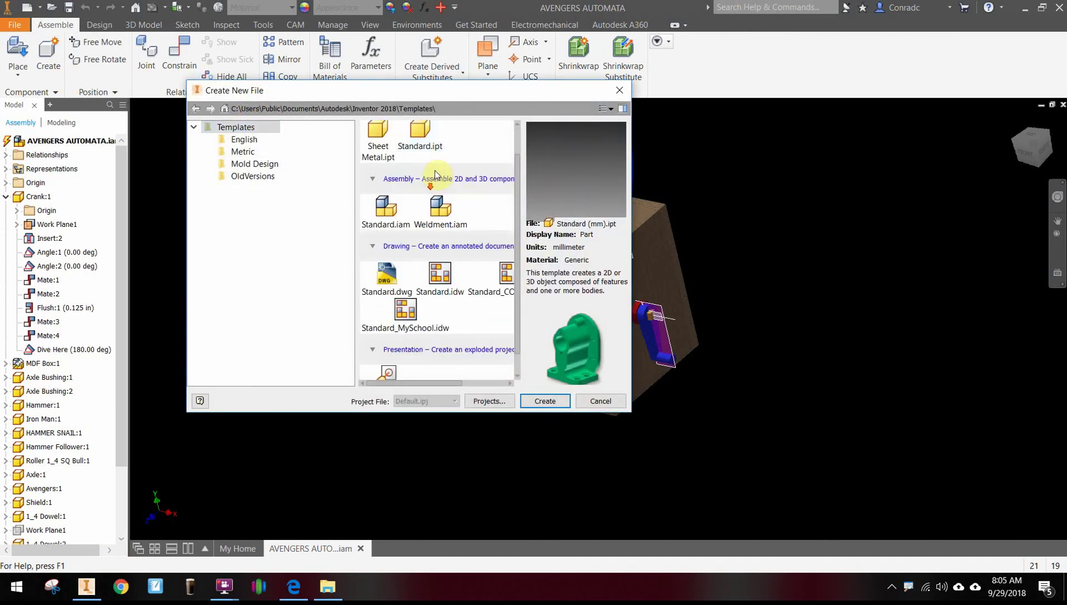
pyautogui.click(420, 134)
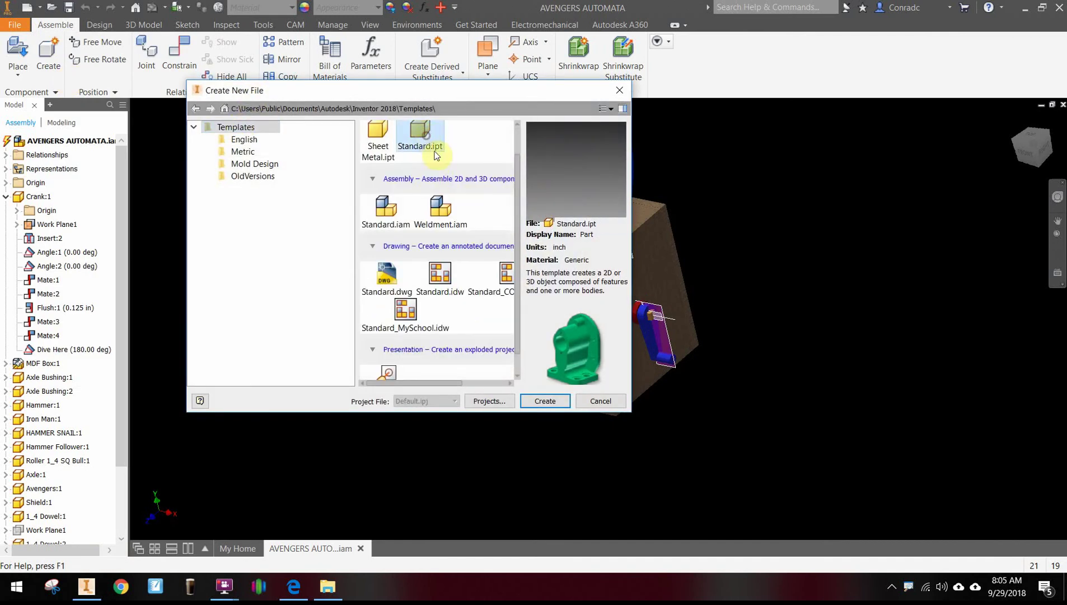
pyautogui.click(544, 400)
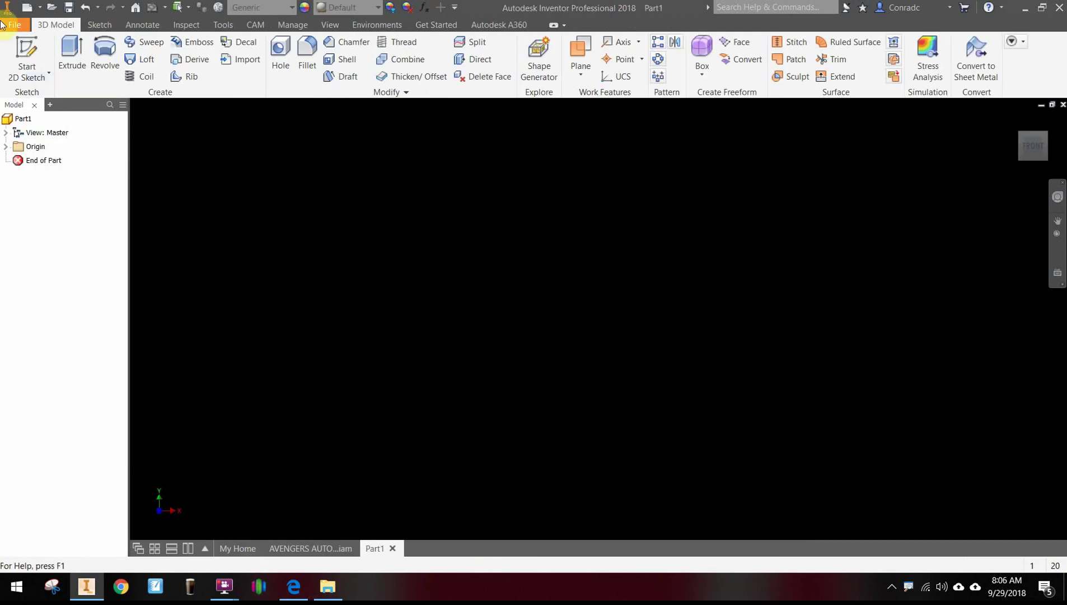
# Start a 2D sketch on the front XY origin plane of the new part.
pyautogui.click(28, 53)
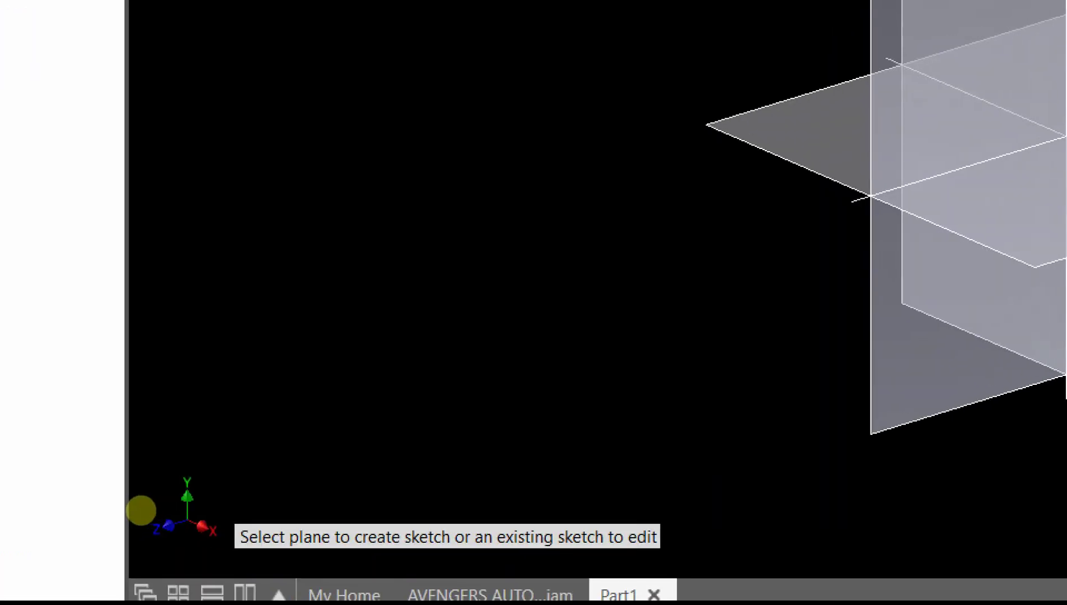
pyautogui.press('Escape')
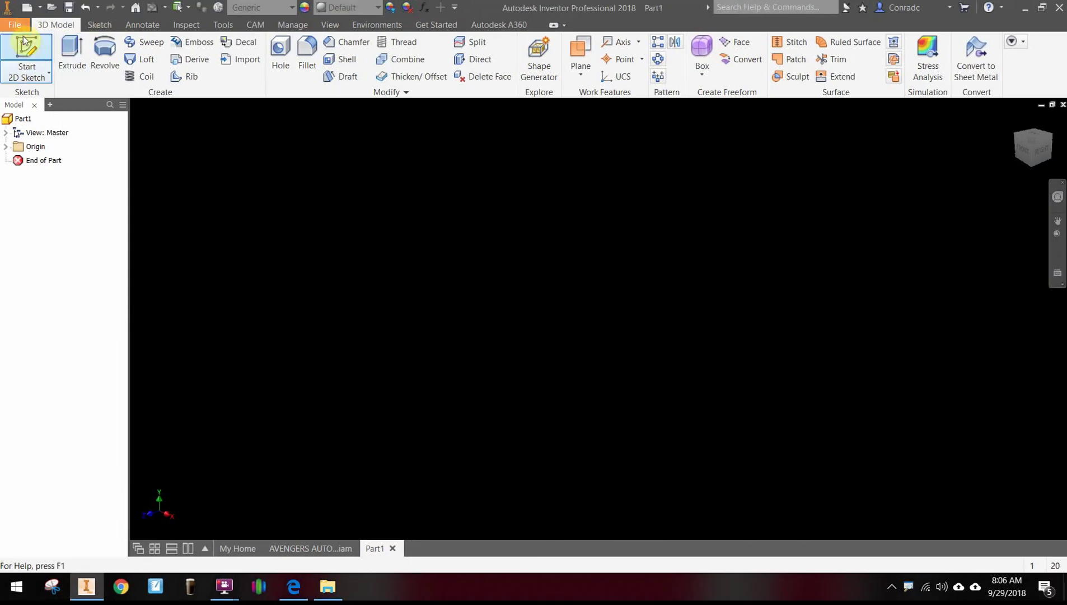
pyautogui.click(24, 45)
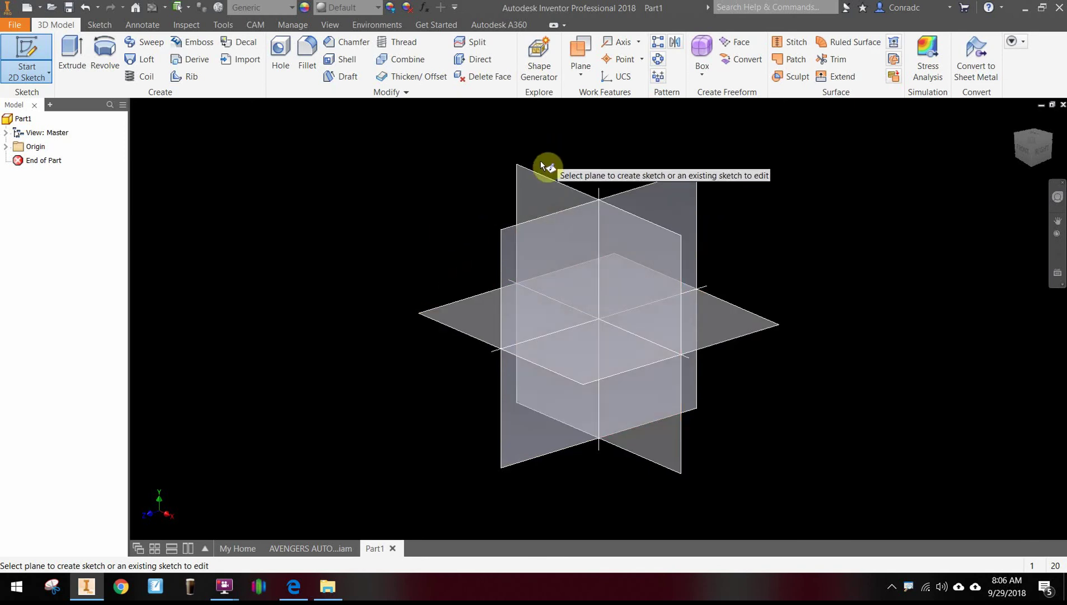
pyautogui.click(543, 180)
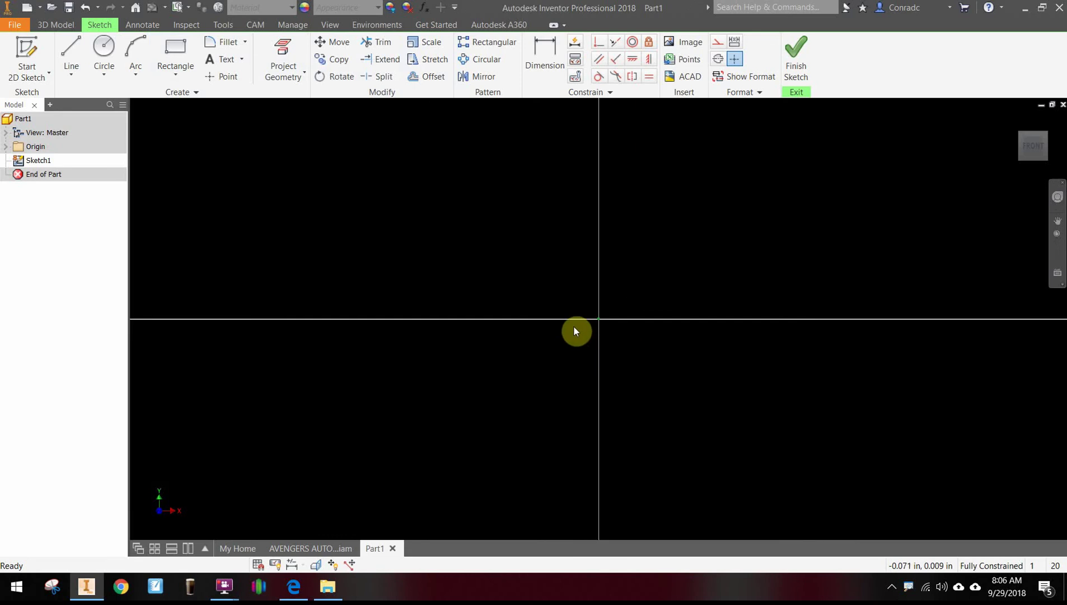
# Draw a 4-sided polygon centred on the origin, about 0.29 in per side, and constrain its upper edge horizontal.
pyautogui.click(177, 75)
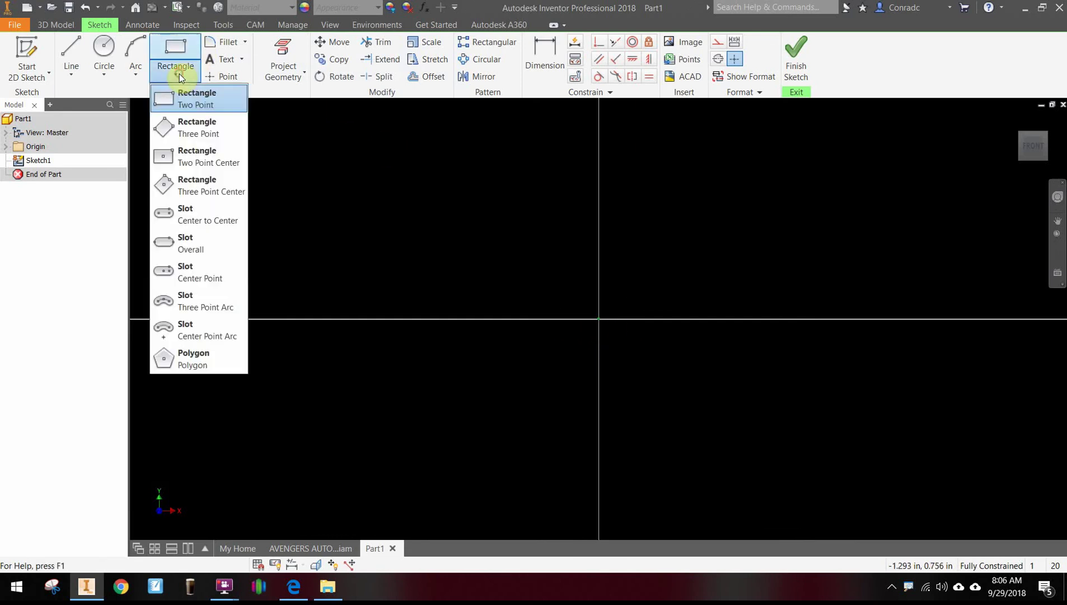
pyautogui.click(200, 360)
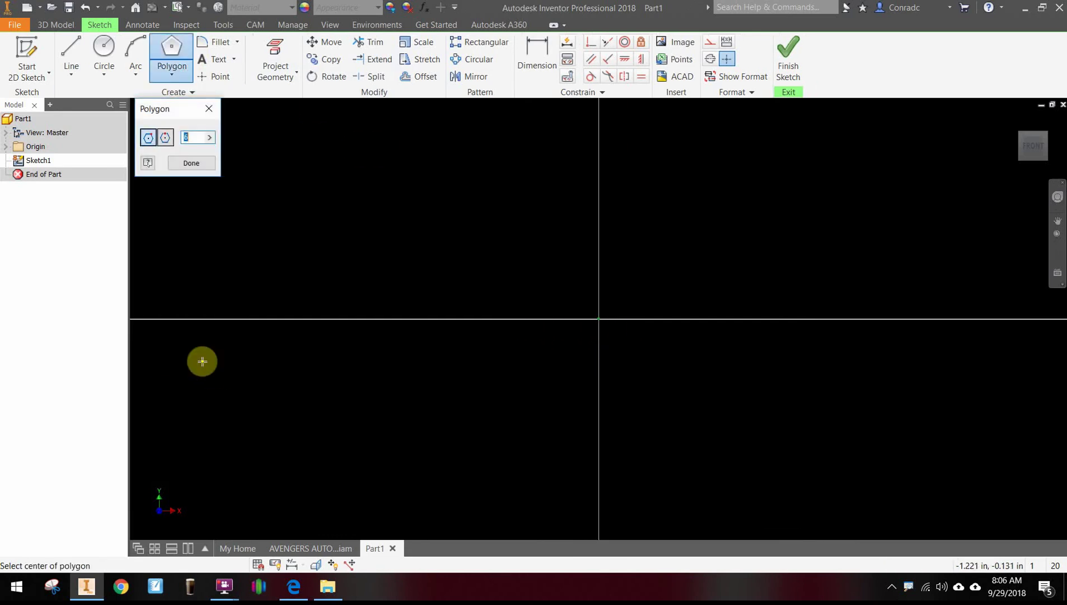
pyautogui.write('4')
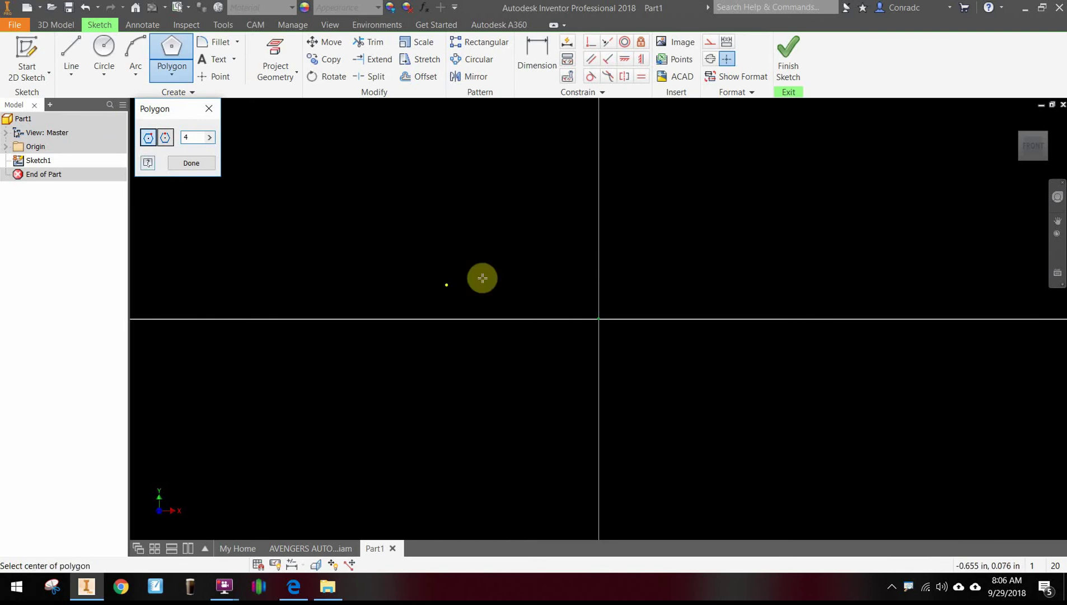
pyautogui.click(600, 318)
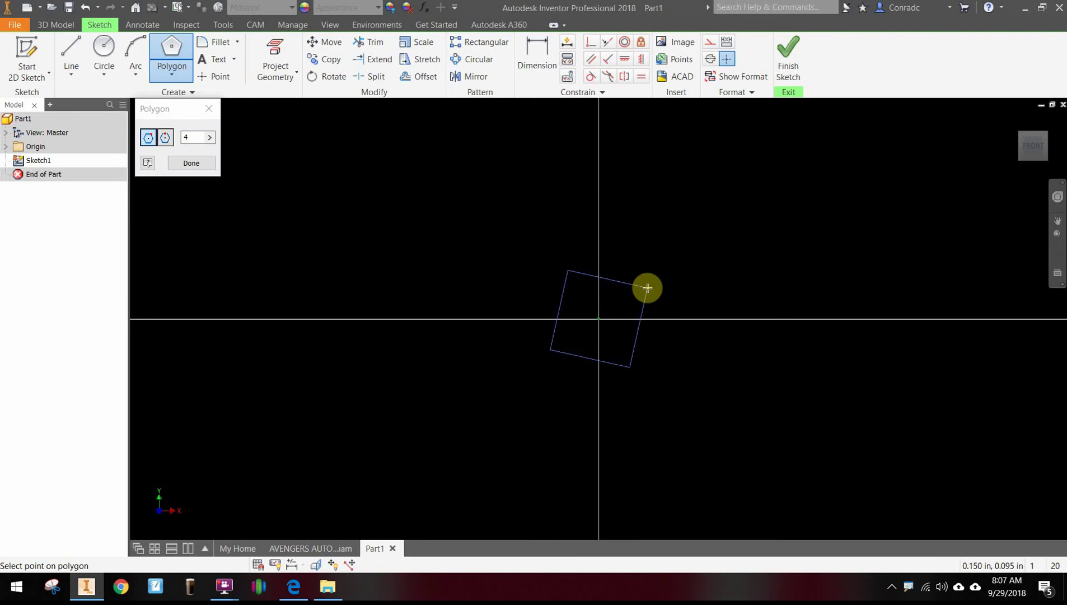
pyautogui.click(654, 281)
pyautogui.rightClick(702, 289)
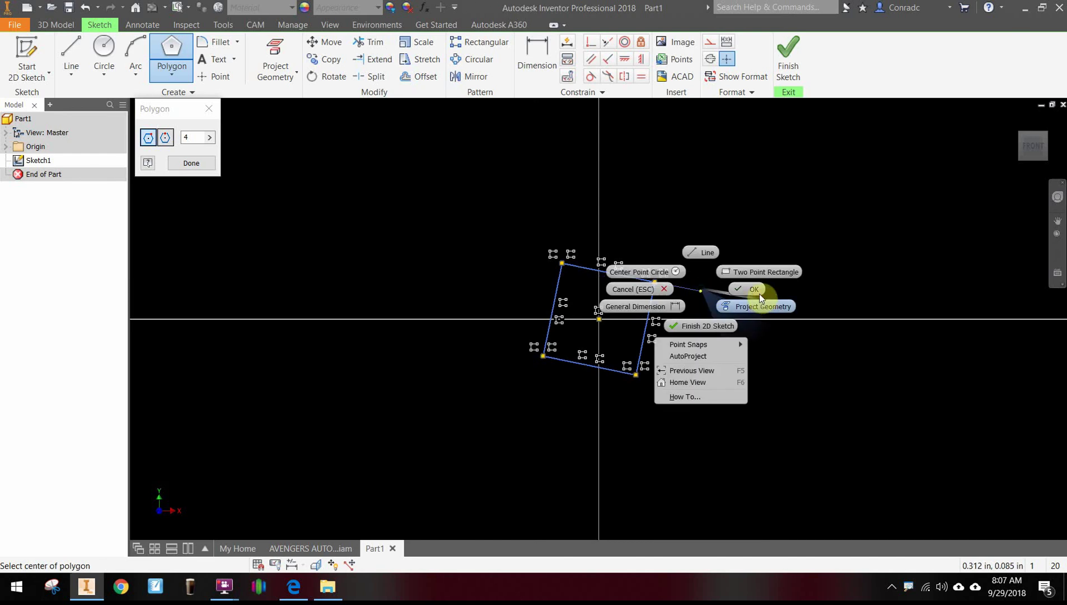
pyautogui.click(756, 291)
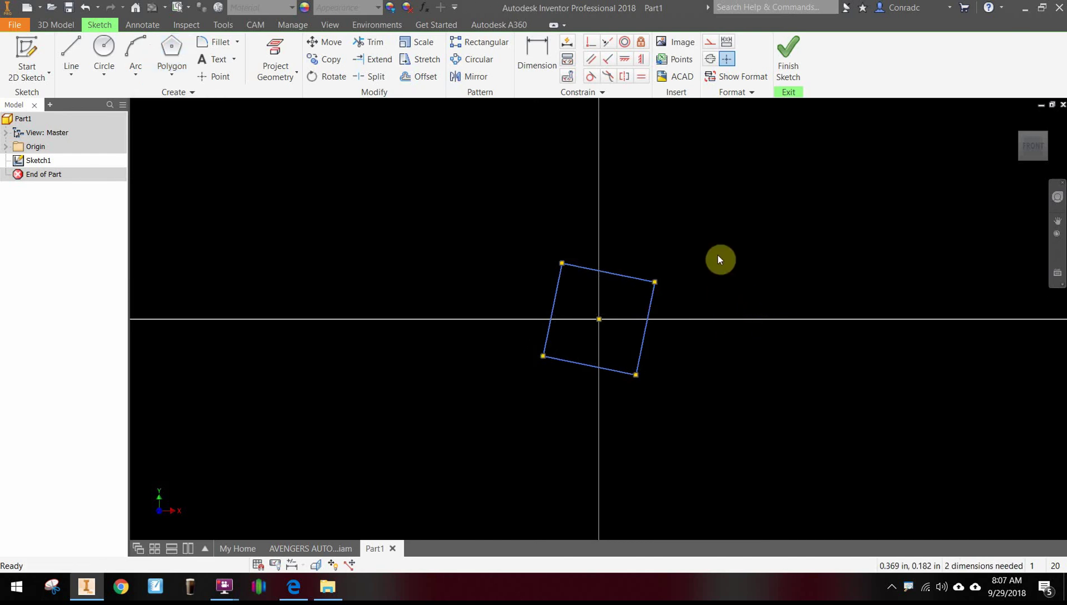
pyautogui.click(627, 59)
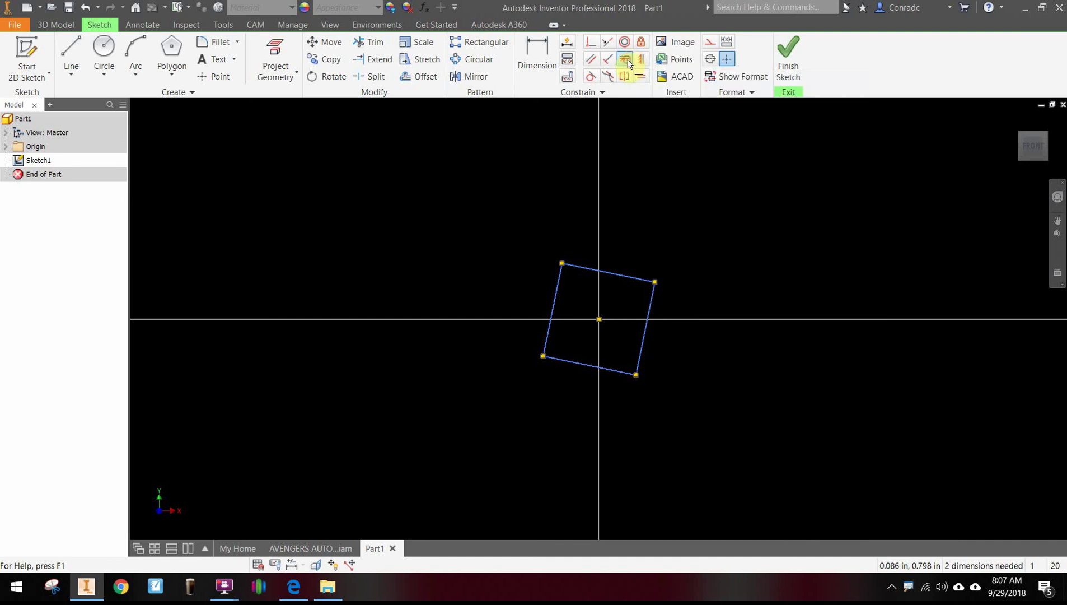
pyautogui.click(626, 274)
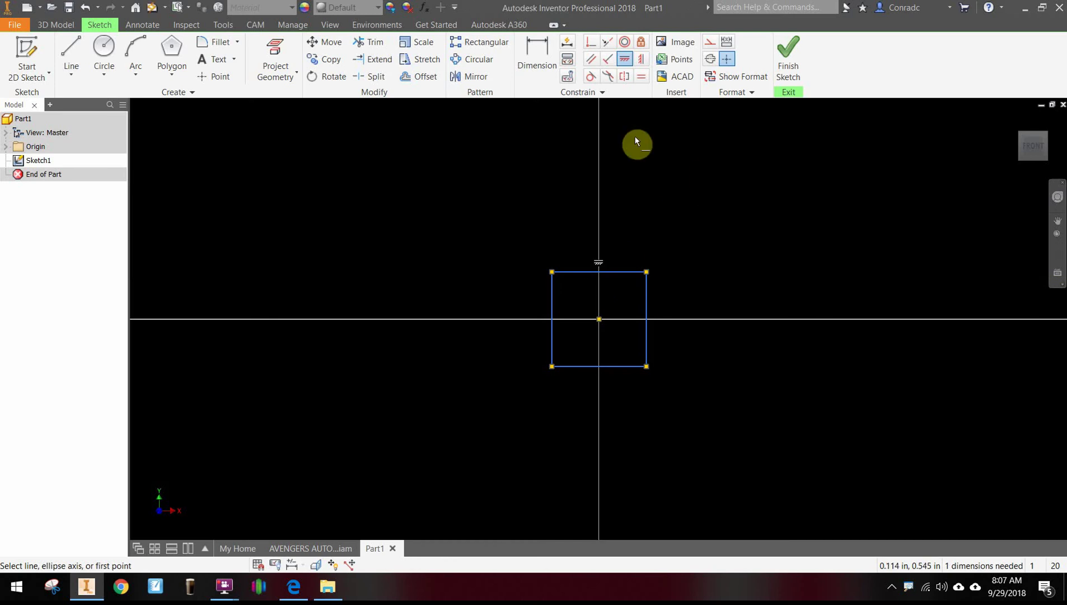
# Dimension the square's upper edge to 3/16 in and finish the sketch.
pyautogui.click(546, 53)
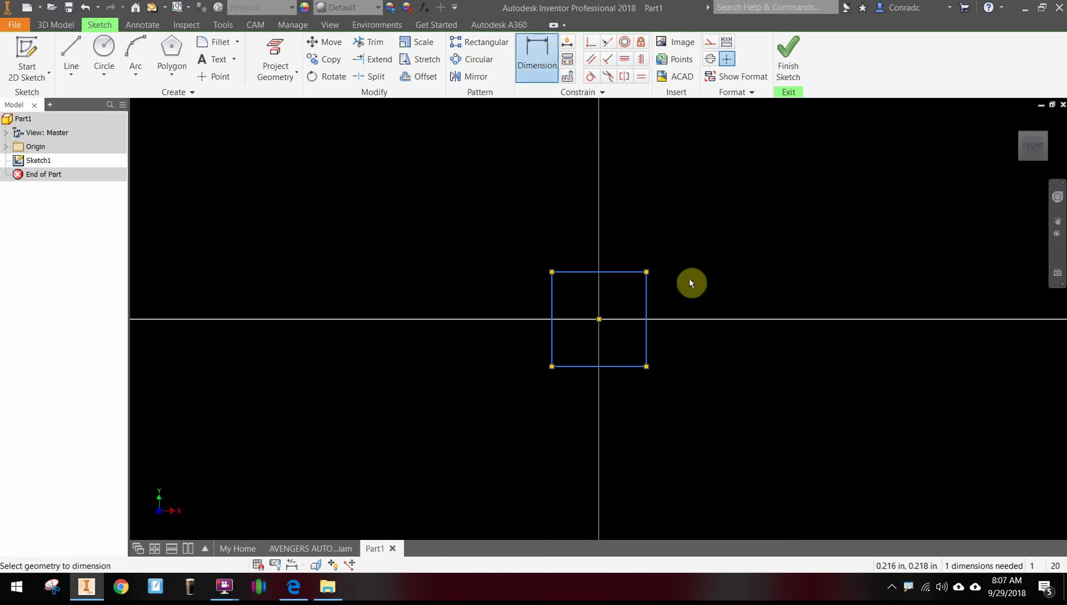
pyautogui.click(624, 274)
pyautogui.click(632, 233)
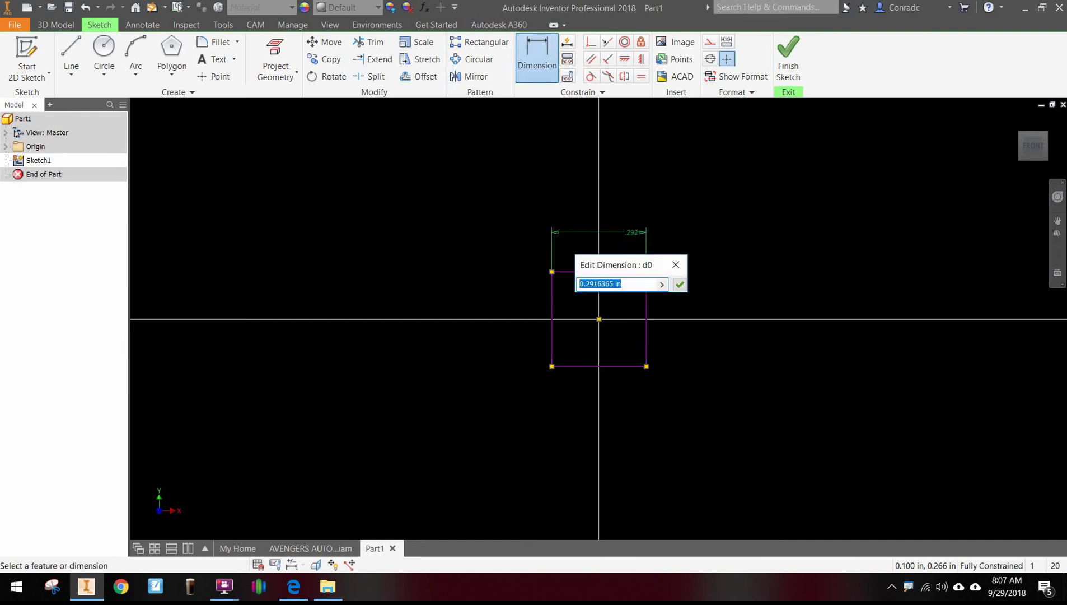
pyautogui.write('3/16')
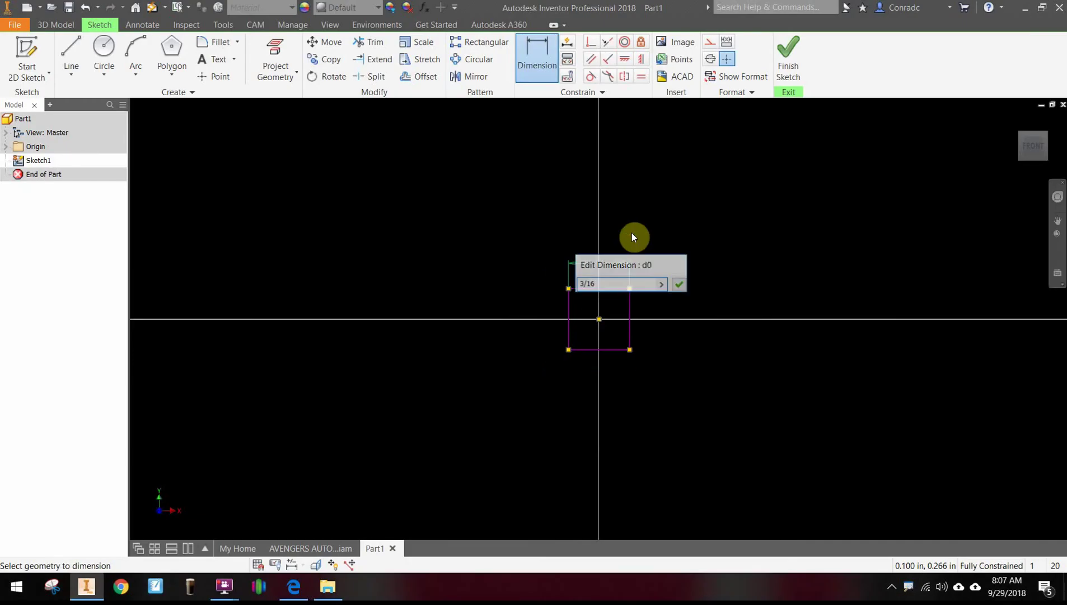
pyautogui.press('Return')
pyautogui.scroll(-2, 770, 344)
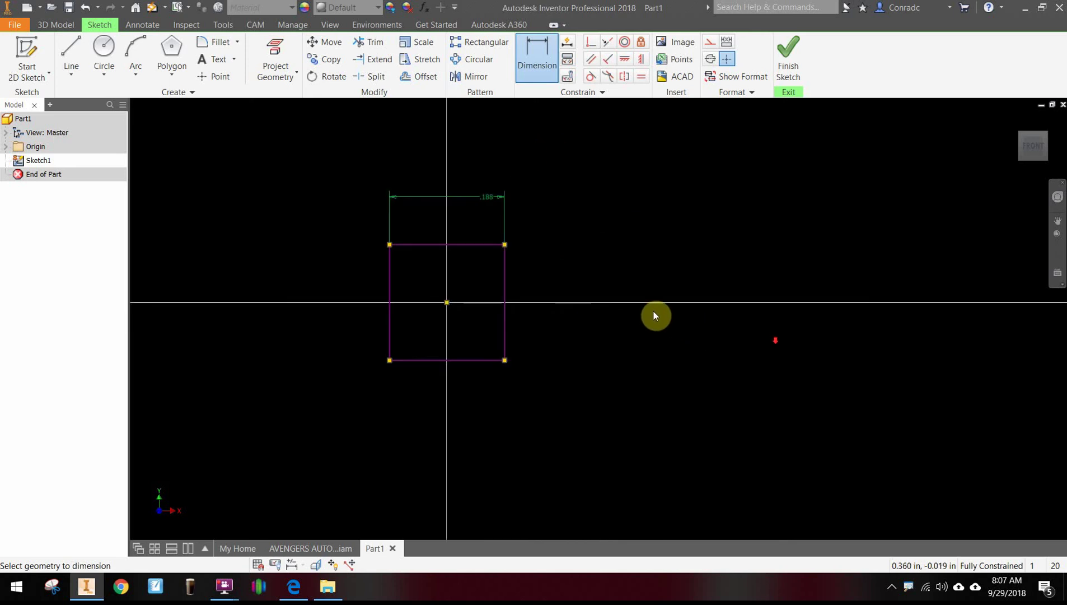
pyautogui.scroll(3, 640, 307)
pyautogui.click(799, 51)
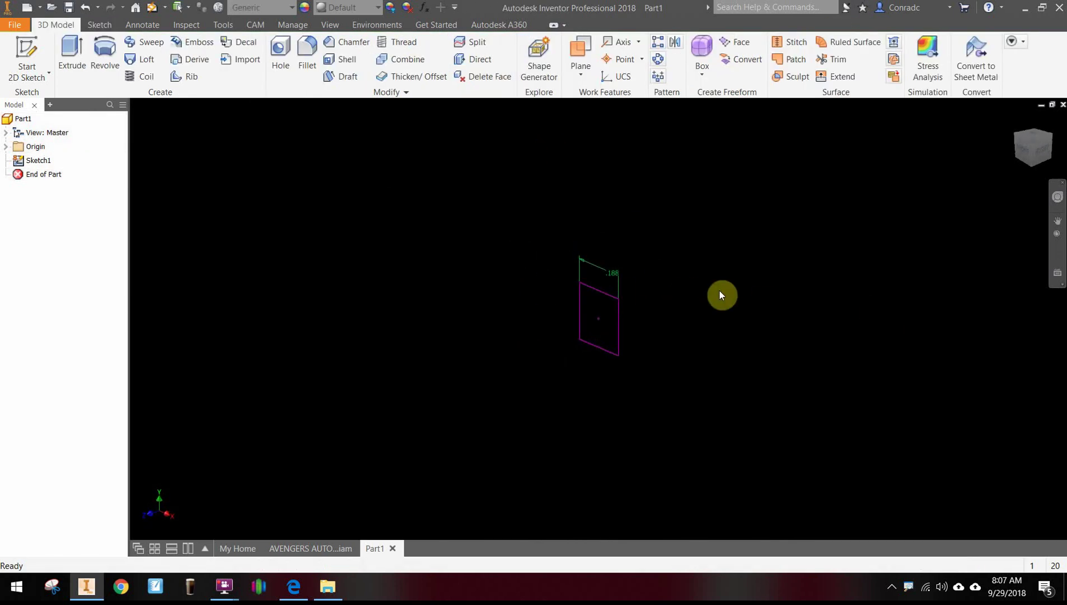
# Extrude the square profile 4 in into a solid bar.
pyautogui.click(82, 49)
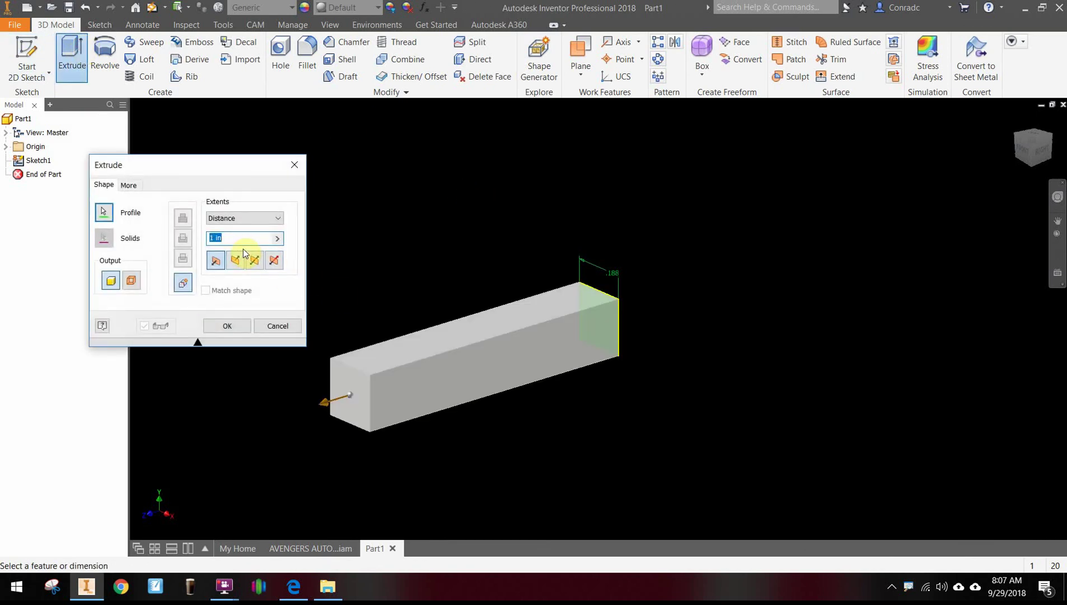
pyautogui.write('4')
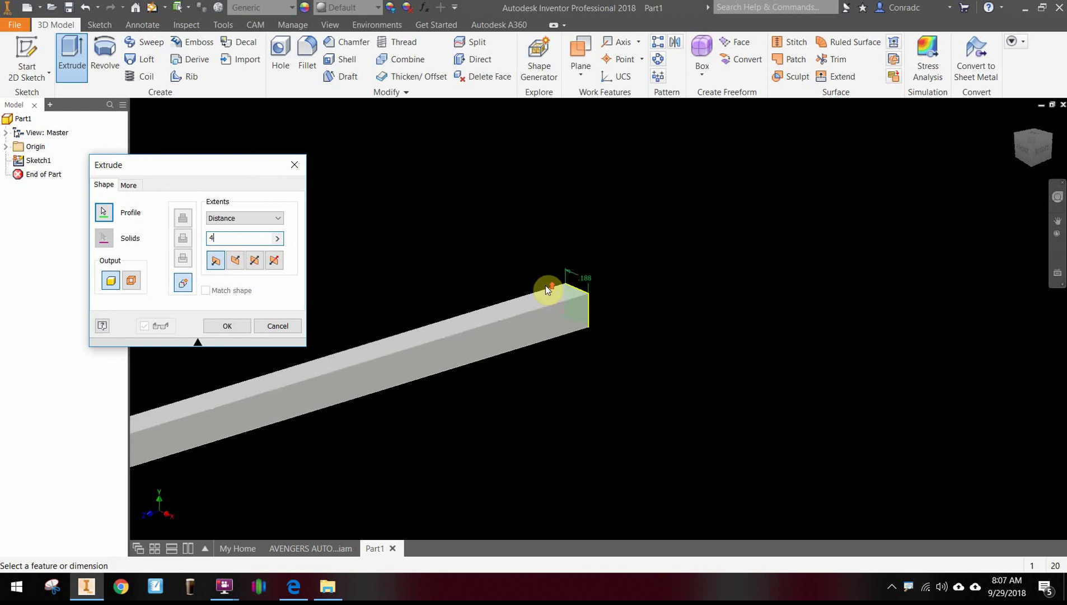
pyautogui.scroll(-2, 545, 285)
pyautogui.moveTo(521, 376); pyautogui.dragTo(768, 362, button='middle')
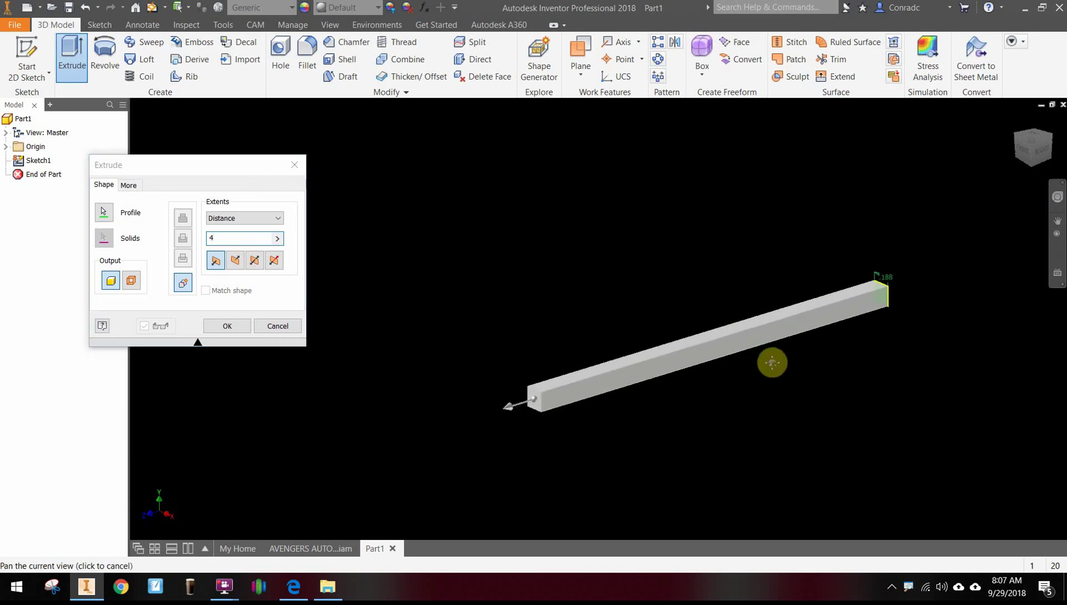
pyautogui.click(228, 327)
pyautogui.scroll(2, 593, 279)
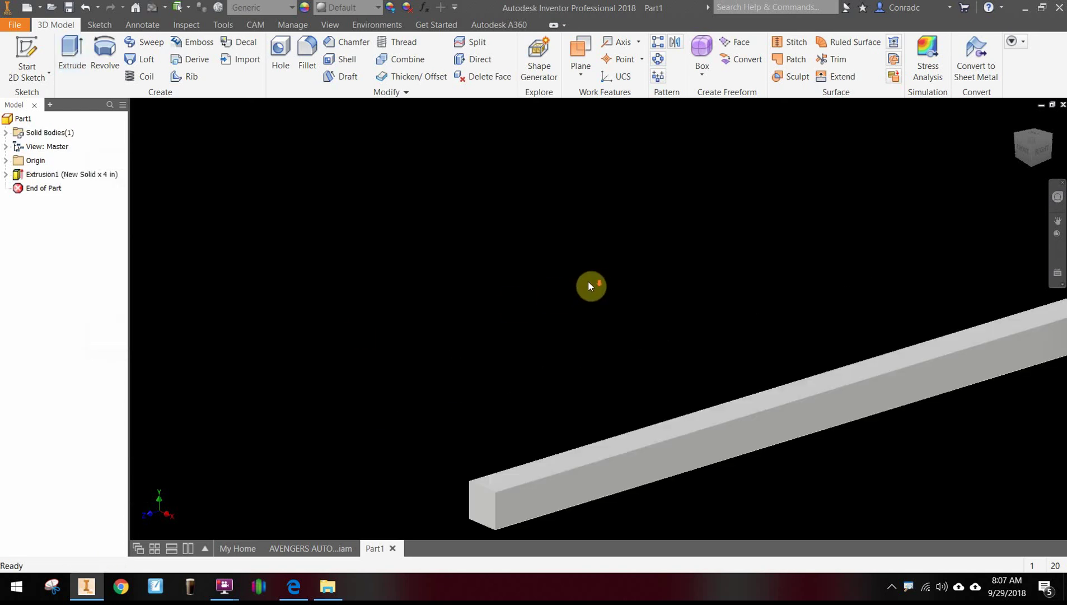
pyautogui.scroll(-2, 588, 280)
pyautogui.moveTo(582, 282); pyautogui.dragTo(450, 223, button='middle')
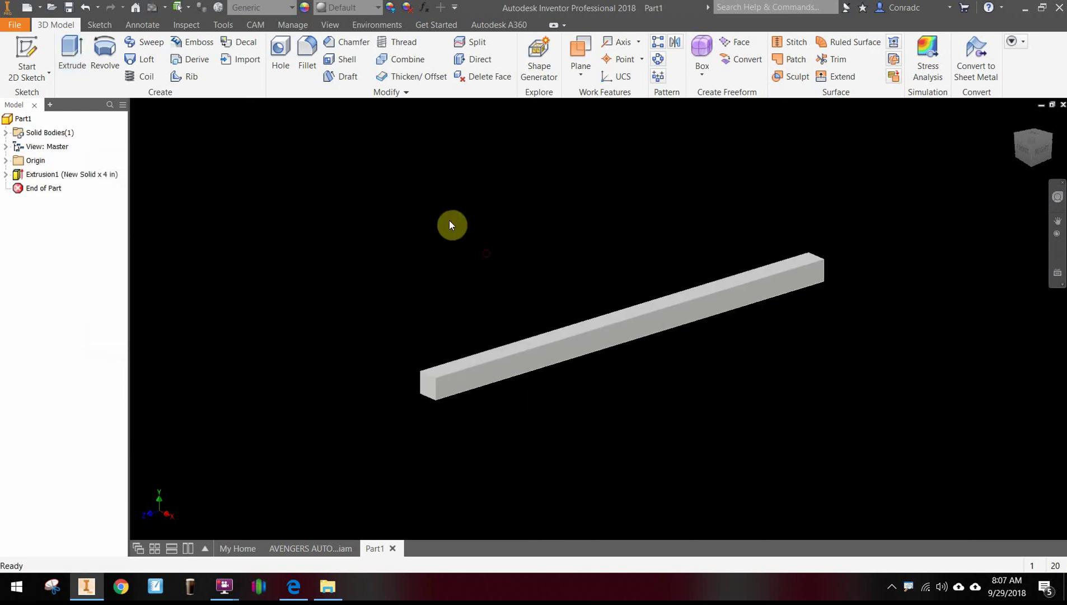
# Assign the Wood (Birch) material from the Inventor Material Library to the bar.
pyautogui.click(291, 8)
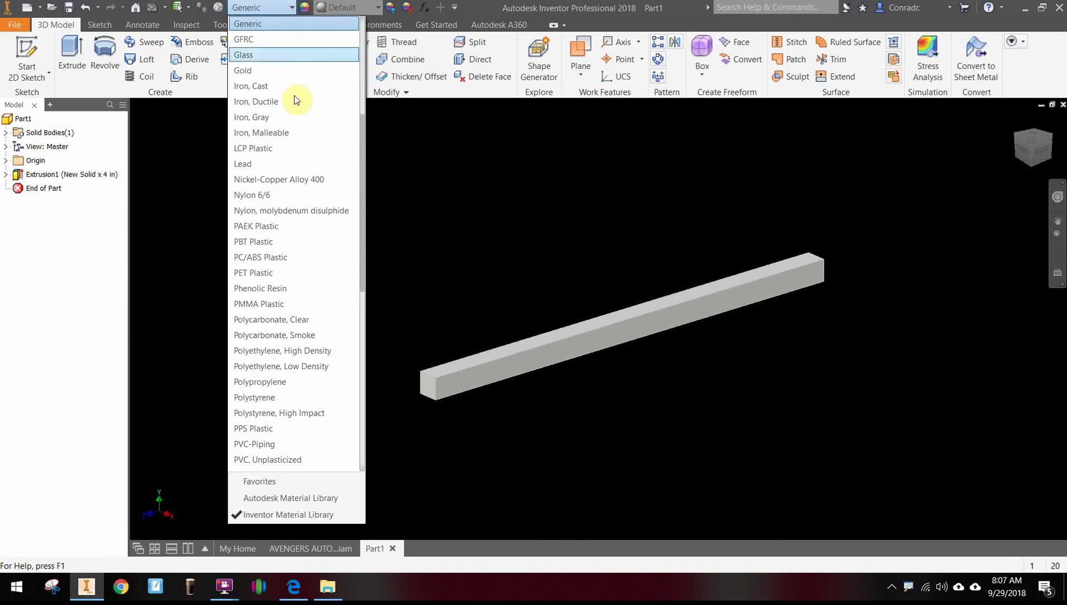
pyautogui.scroll(-10, 319, 313)
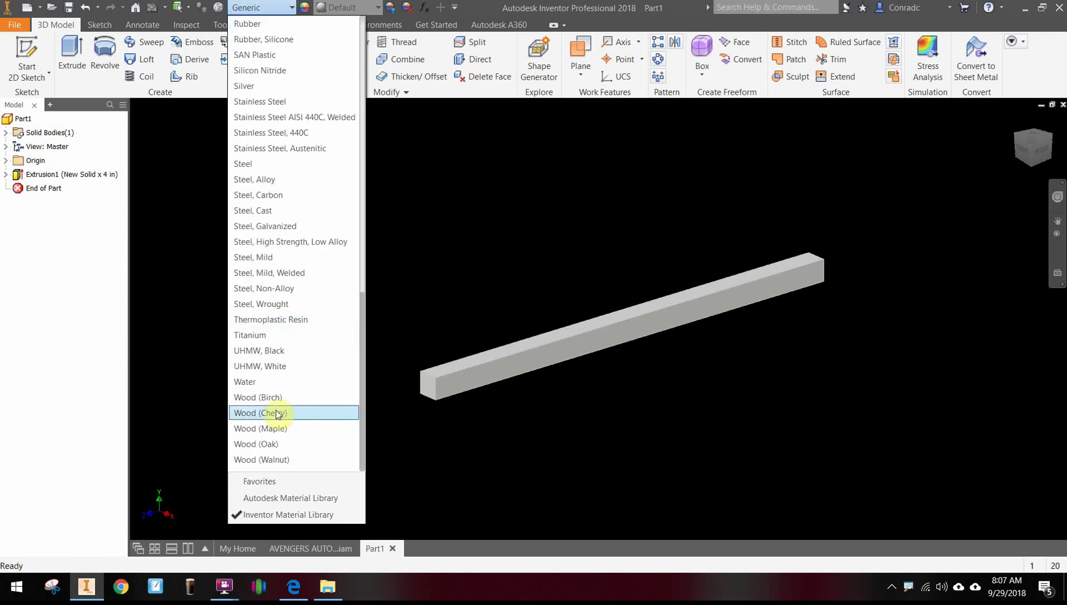
pyautogui.click(274, 398)
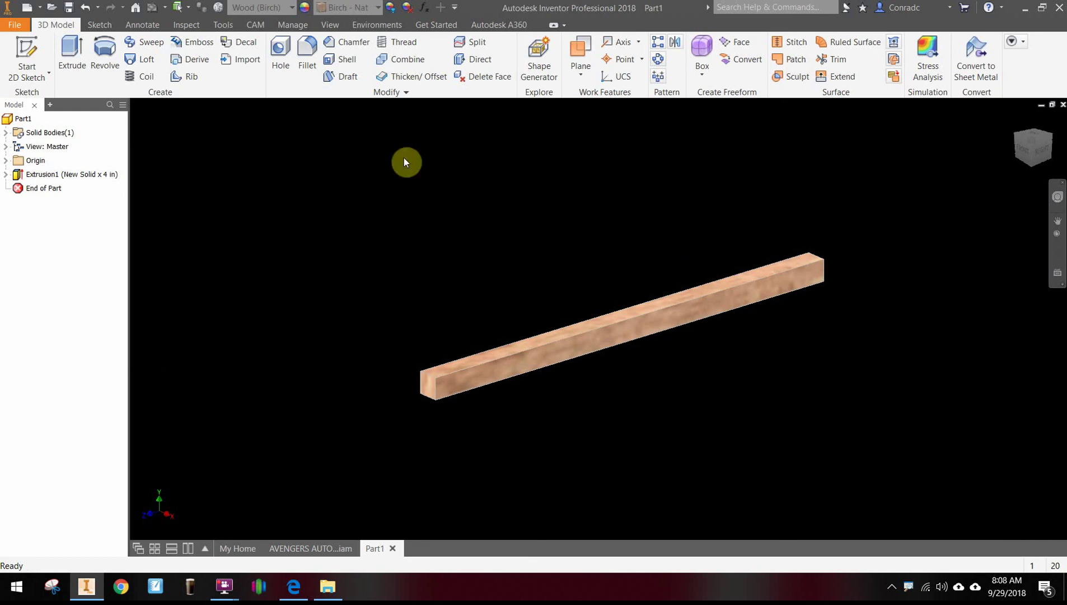
# Make the origin's YZ plane and Z axis visible on the bar.
pyautogui.click(7, 161)
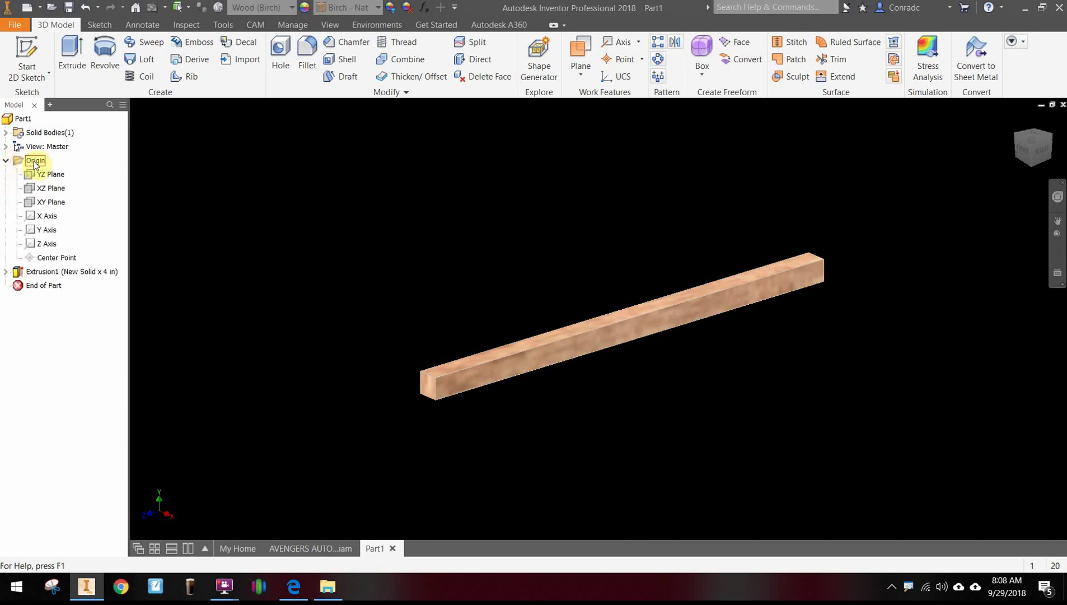
pyautogui.click(59, 175)
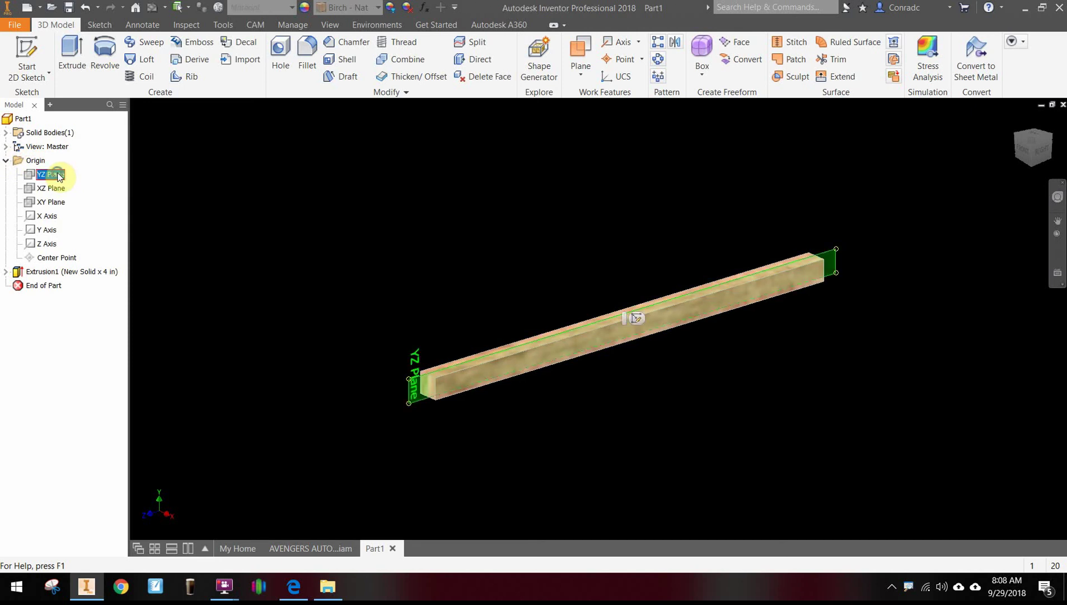
pyautogui.rightClick(56, 175)
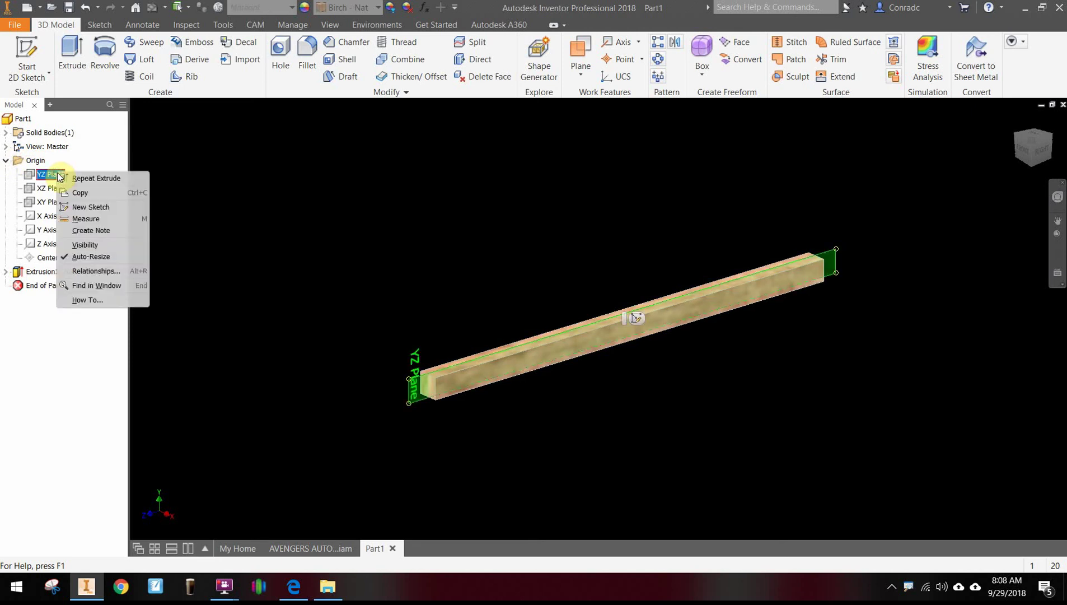
pyautogui.click(78, 246)
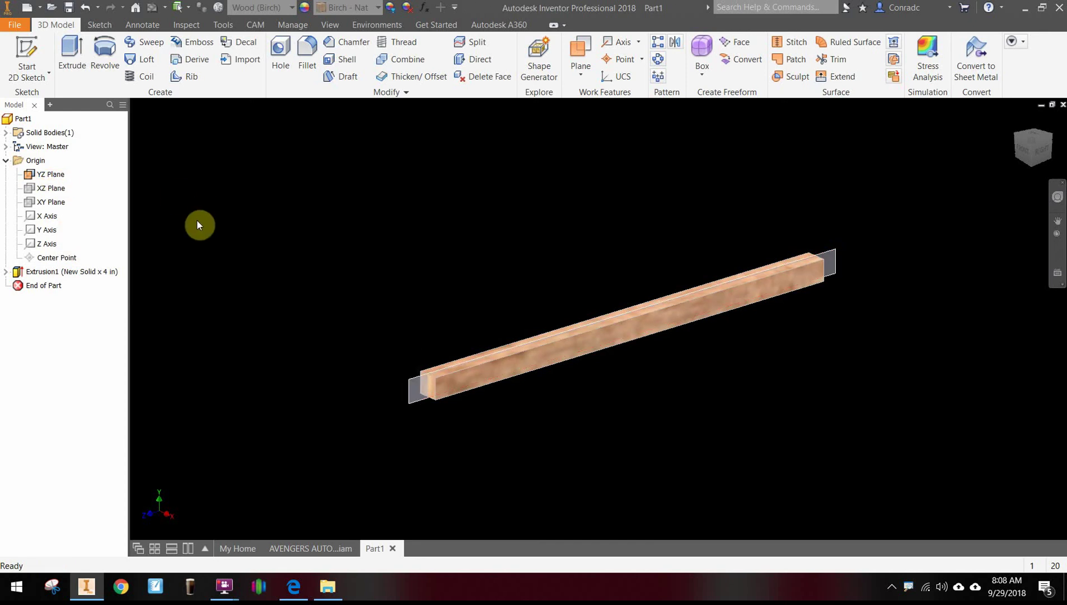
pyautogui.rightClick(45, 245)
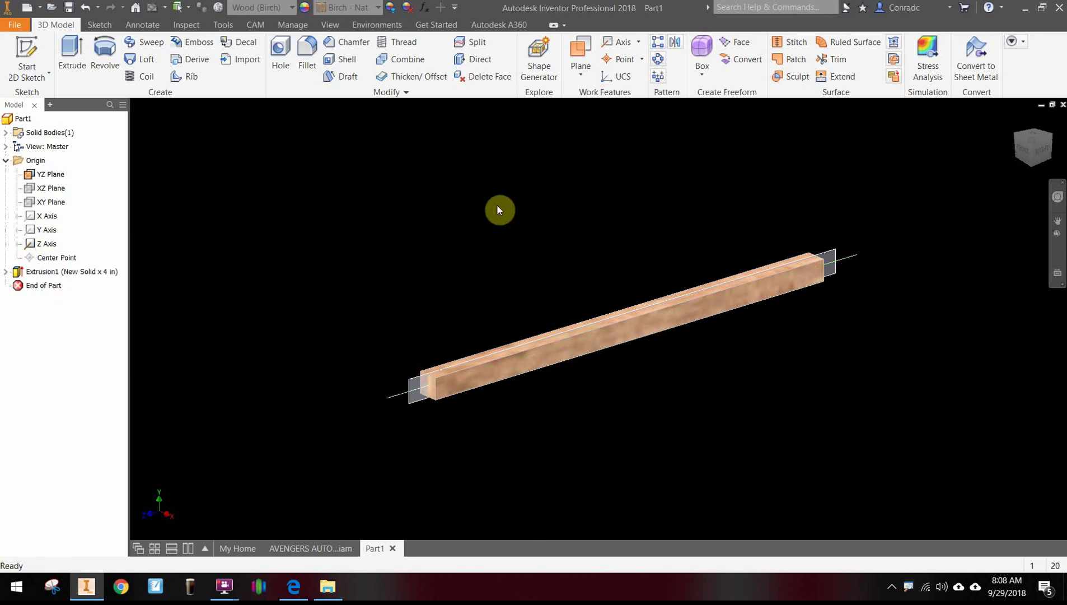
pyautogui.scroll(-1, 522, 391)
pyautogui.scroll(4, 444, 389)
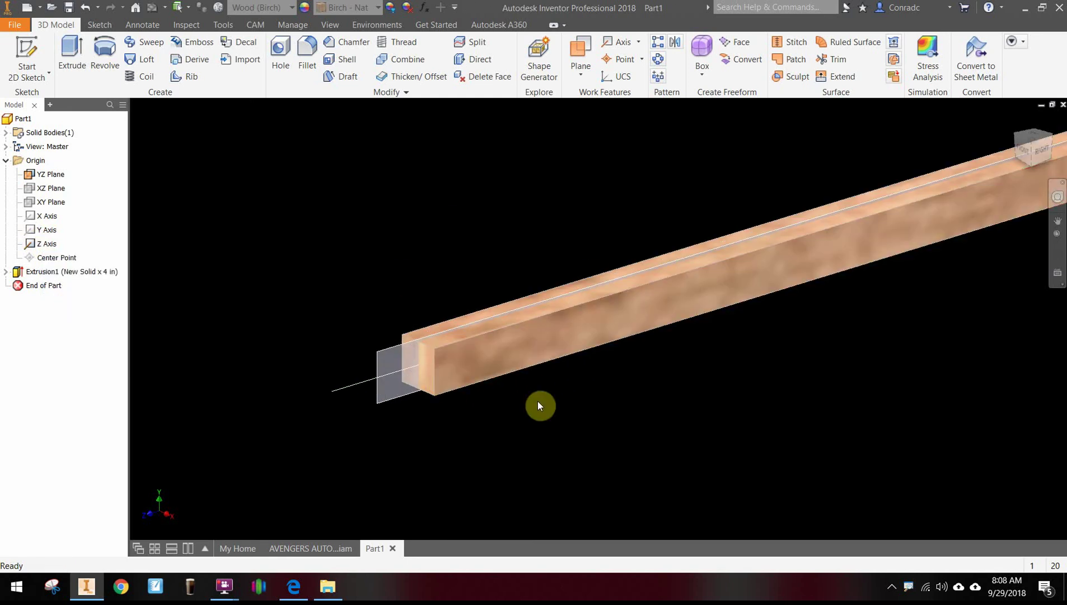
pyautogui.scroll(-2, 722, 431)
pyautogui.moveTo(722, 433); pyautogui.dragTo(635, 441, button='middle')
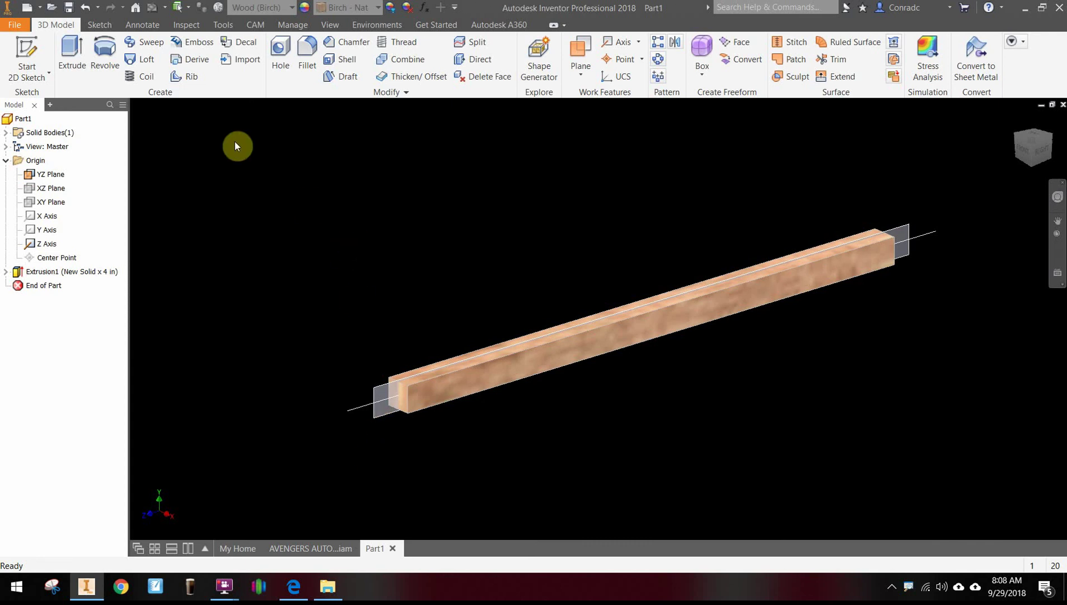
# Start saving the part and choose the 2018 Demo folder inside _My Inventor as its location.
pyautogui.click(69, 10)
pyautogui.click(521, 167)
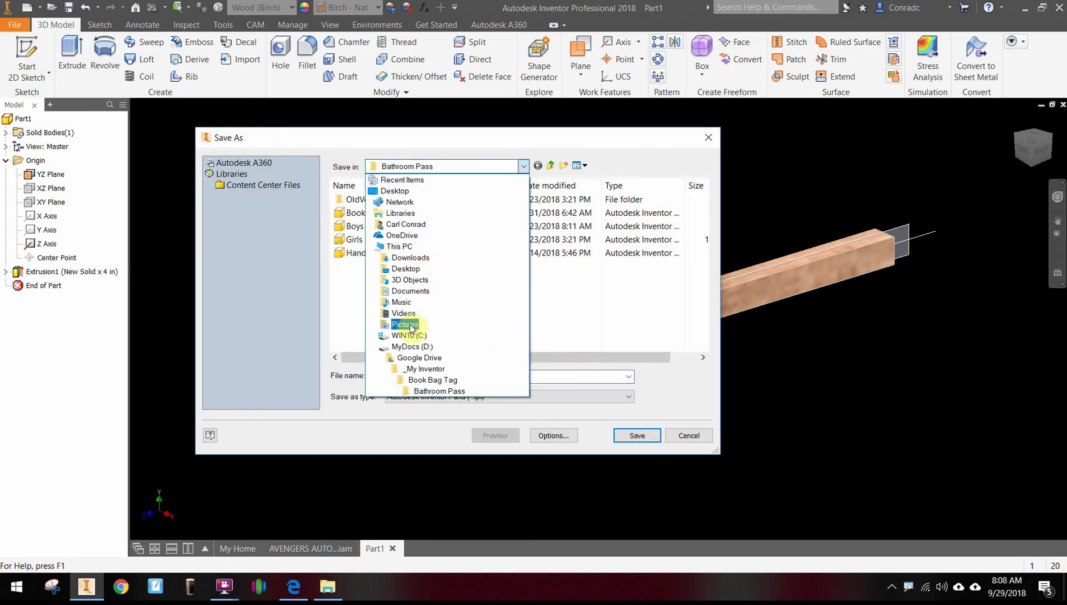
pyautogui.click(425, 368)
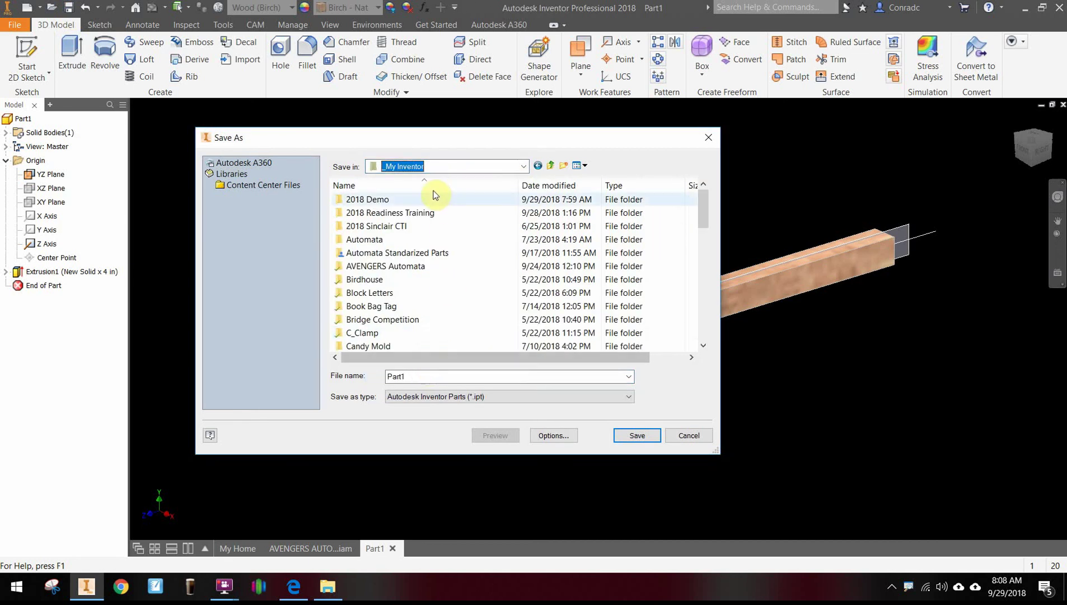
pyautogui.doubleClick(365, 200)
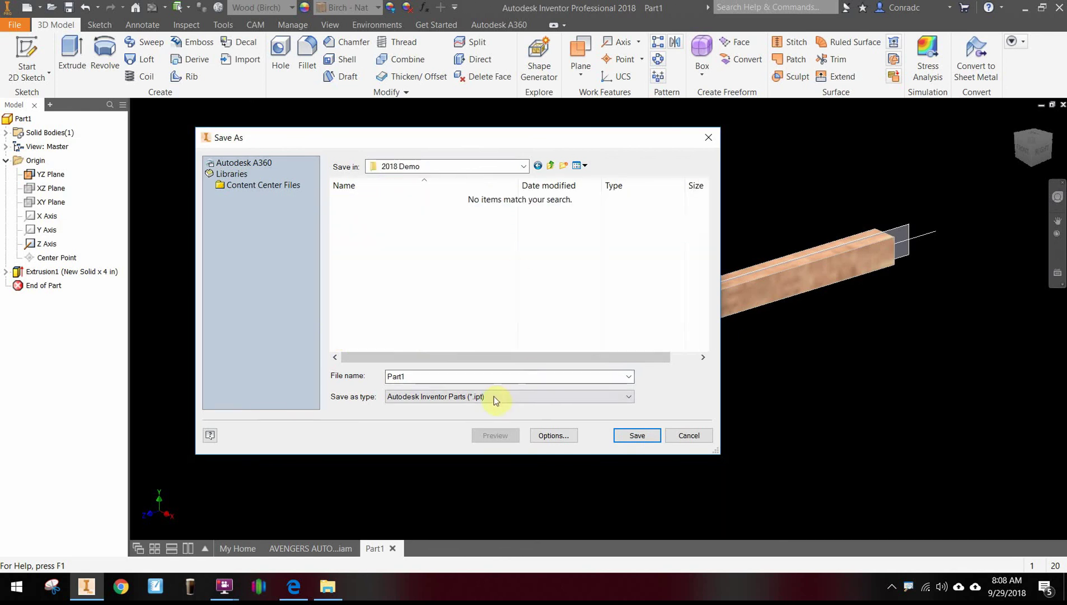
# Name the part file Follower CJC and save it as an Inventor part.
pyautogui.doubleClick(451, 375)
pyautogui.write('Folo')
pyautogui.press('BackSpace')
pyautogui.write('lower CJC')
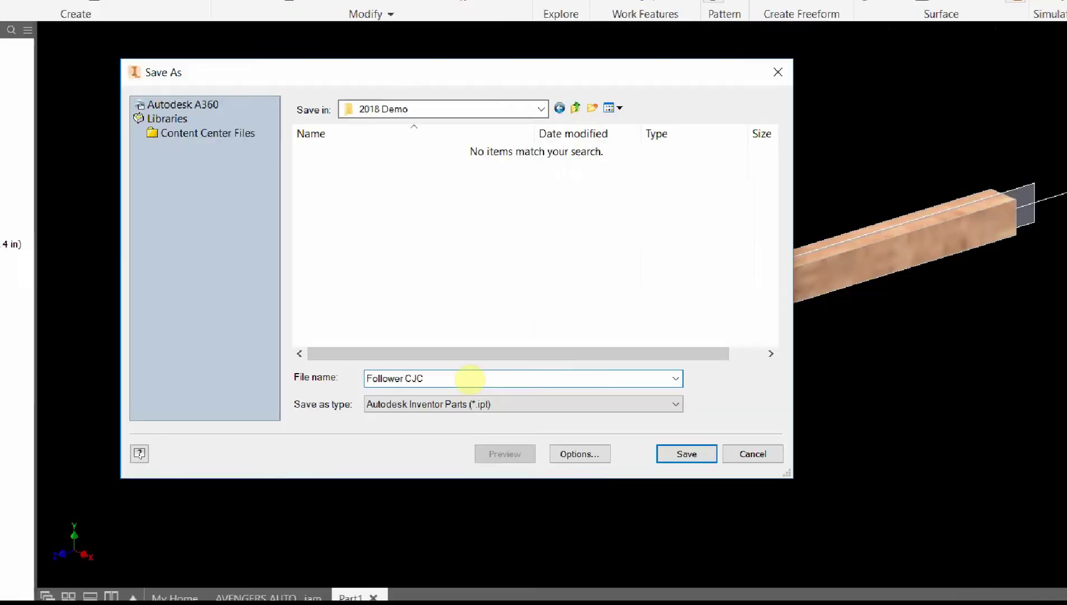
pyautogui.doubleClick(470, 380)
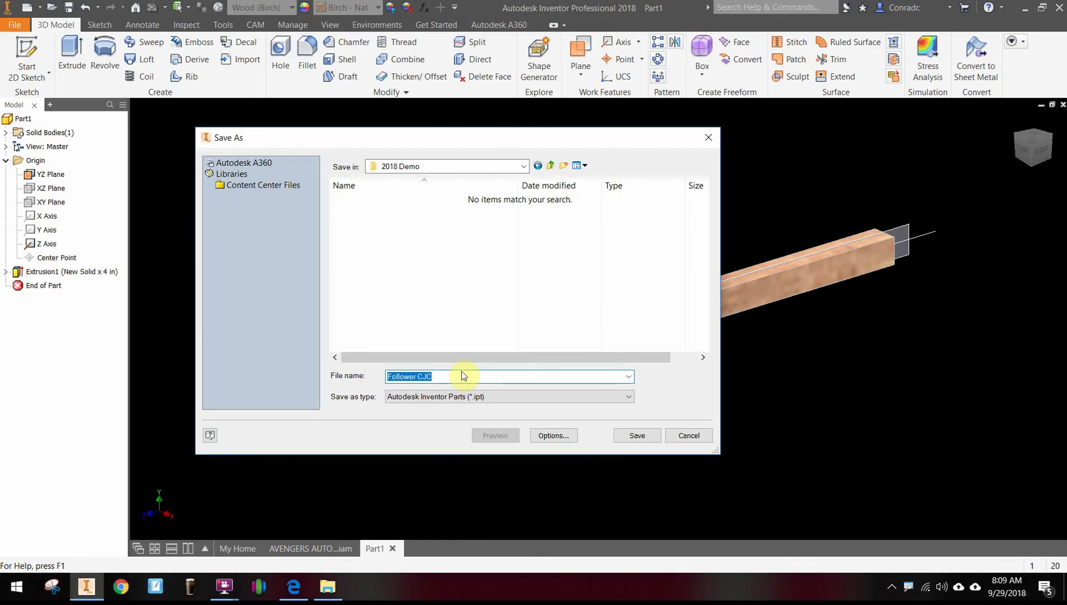
pyautogui.click(634, 433)
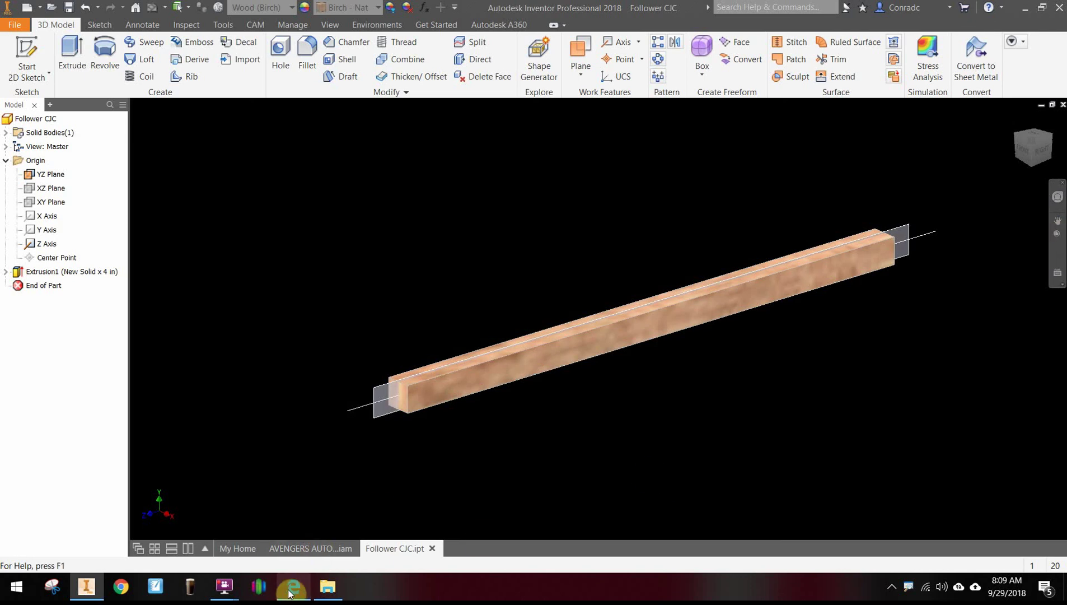
# Switch to Edge and view the 4.2 MODEL CREATION drawing for the part dimensions.
pyautogui.moveTo(289, 585)
pyautogui.click(293, 518)
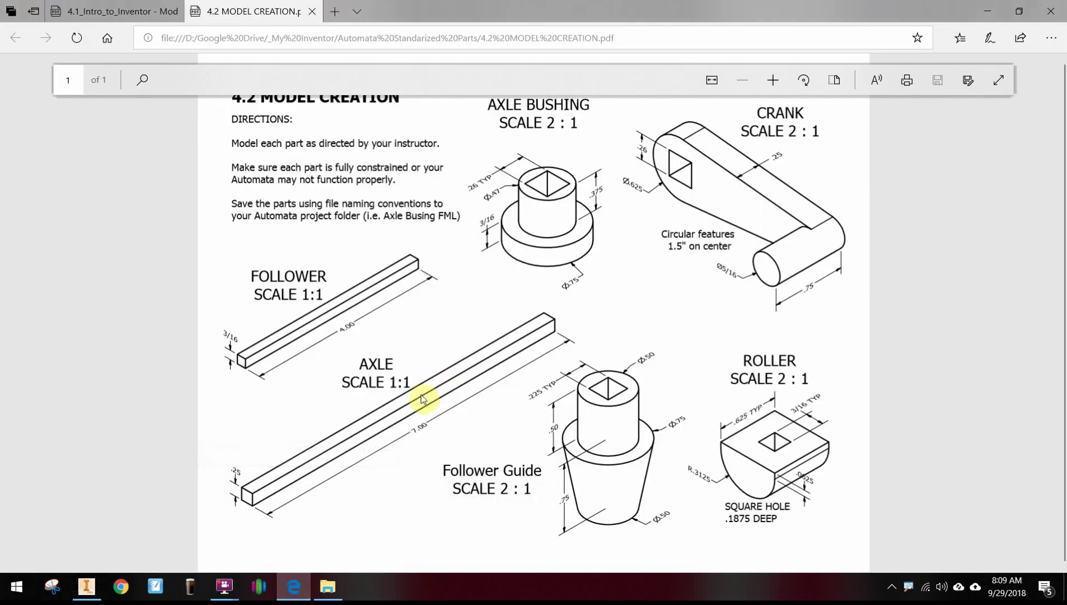